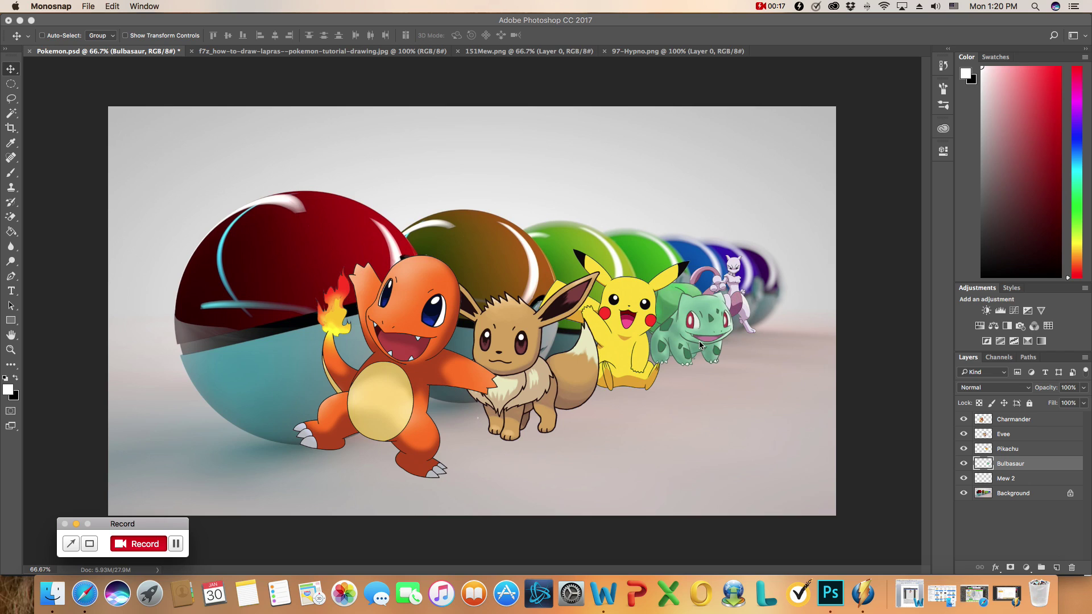
Scale the Pikachu layer down slightly with Free Transform and shift it up and right
click(1035, 453)
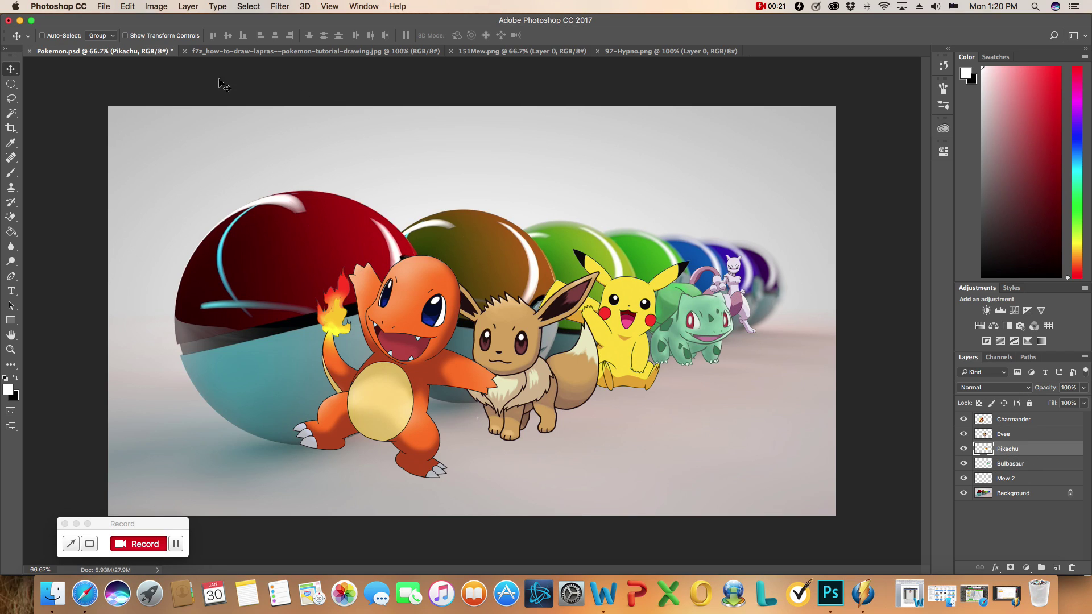
click(128, 6)
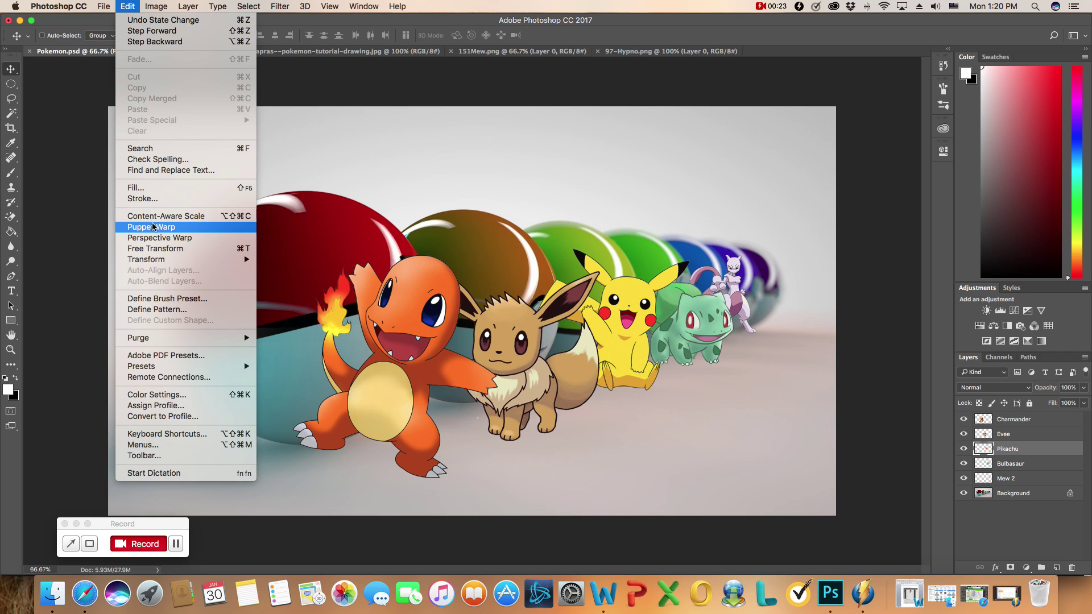
click(161, 251)
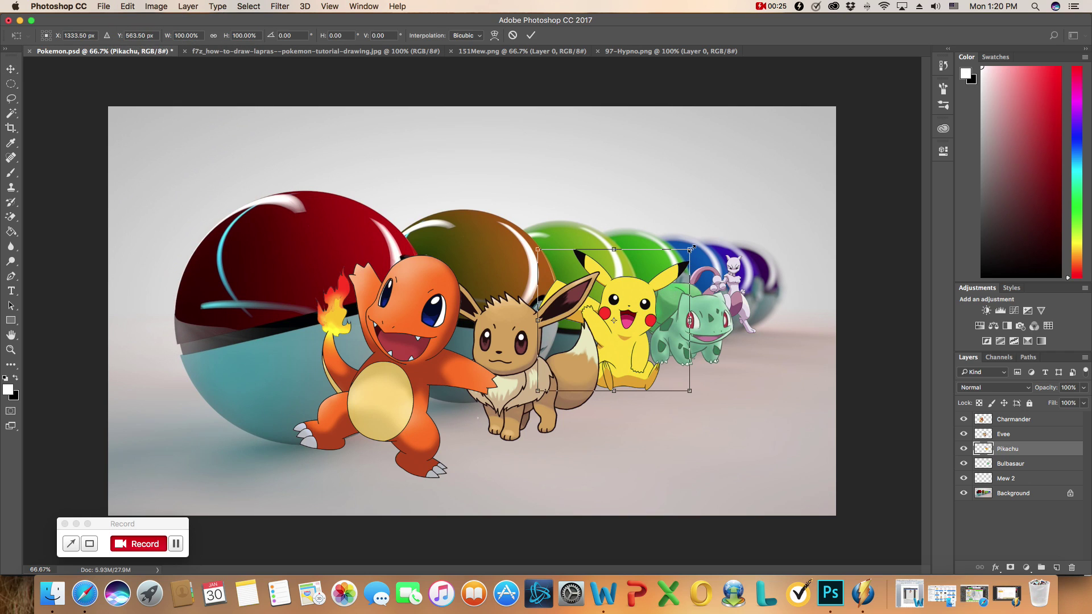
drag(691, 249, 677, 266)
drag(629, 328, 643, 315)
key(Return)
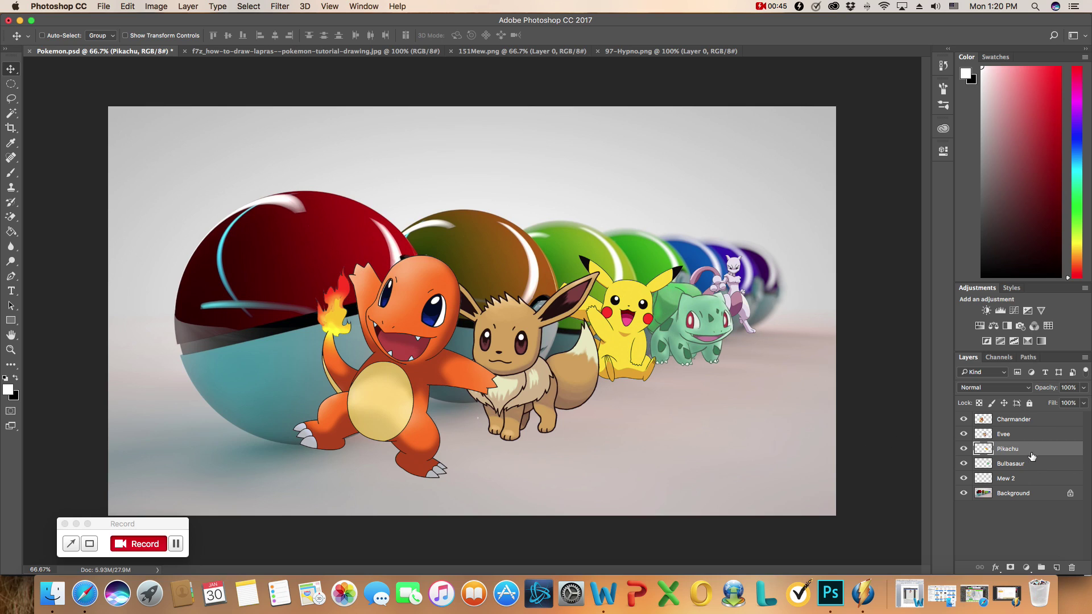
Drag Hypno from 97-Hypno.png into Pokemon.psd at the right, with its layer below Mew 2
click(626, 52)
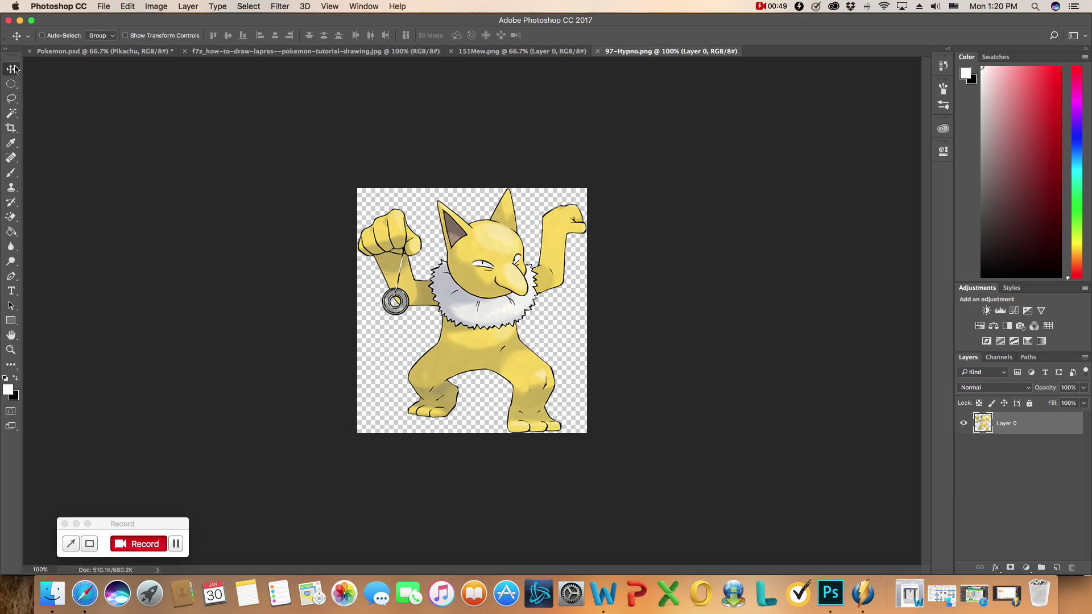
drag(439, 296, 748, 316)
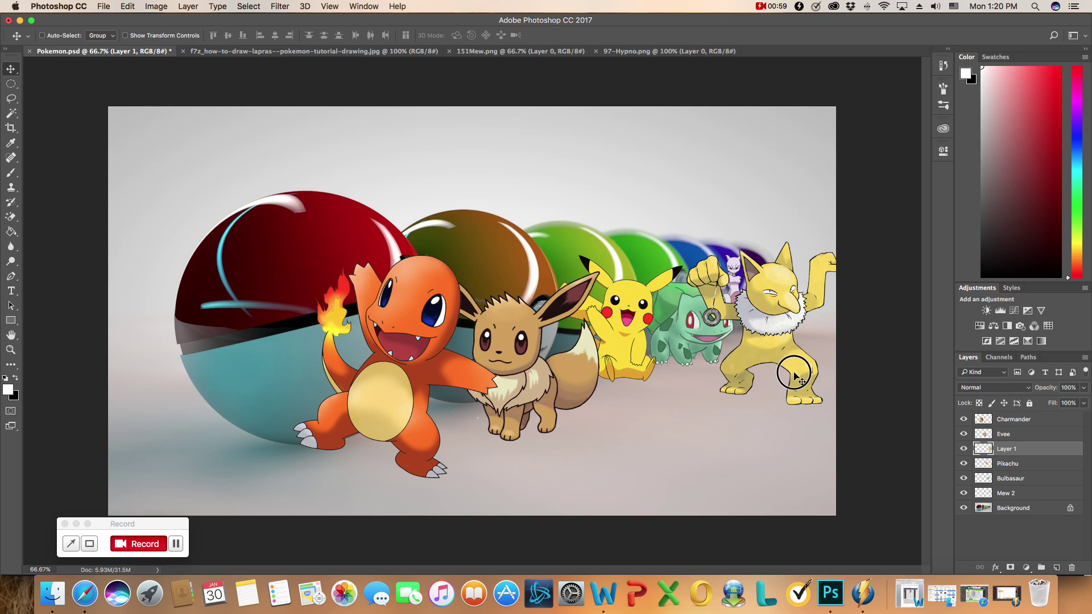
drag(792, 374, 763, 405)
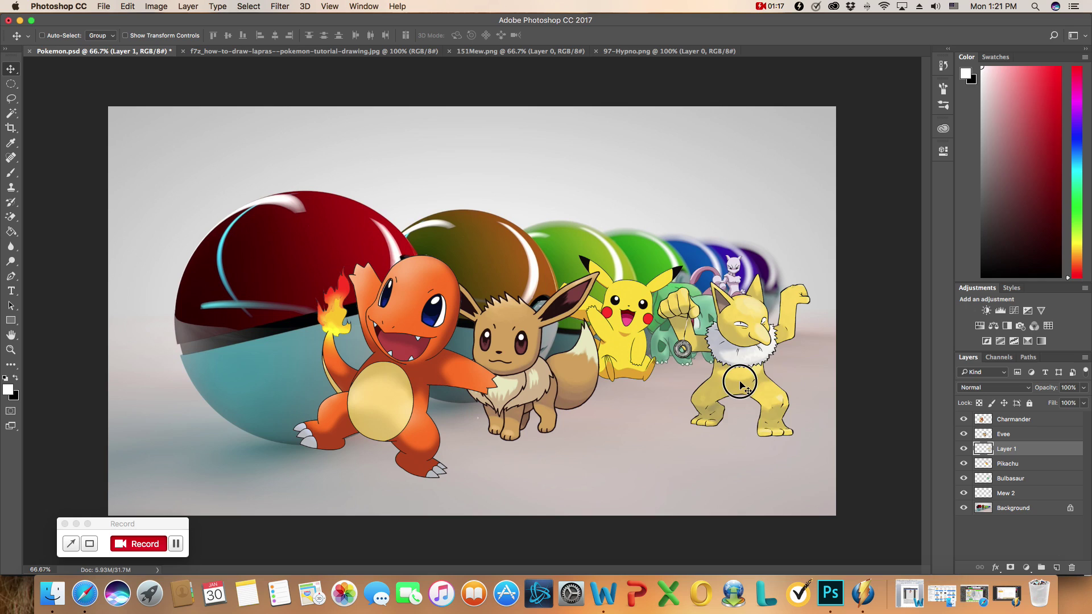
drag(739, 386, 772, 344)
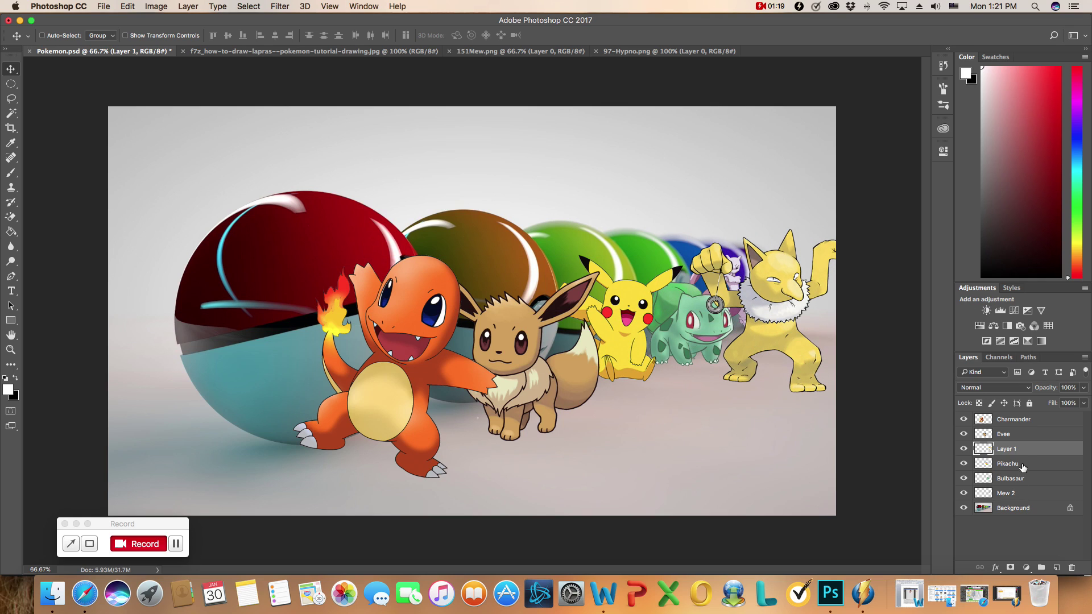
drag(1028, 455, 1026, 500)
drag(788, 355, 769, 310)
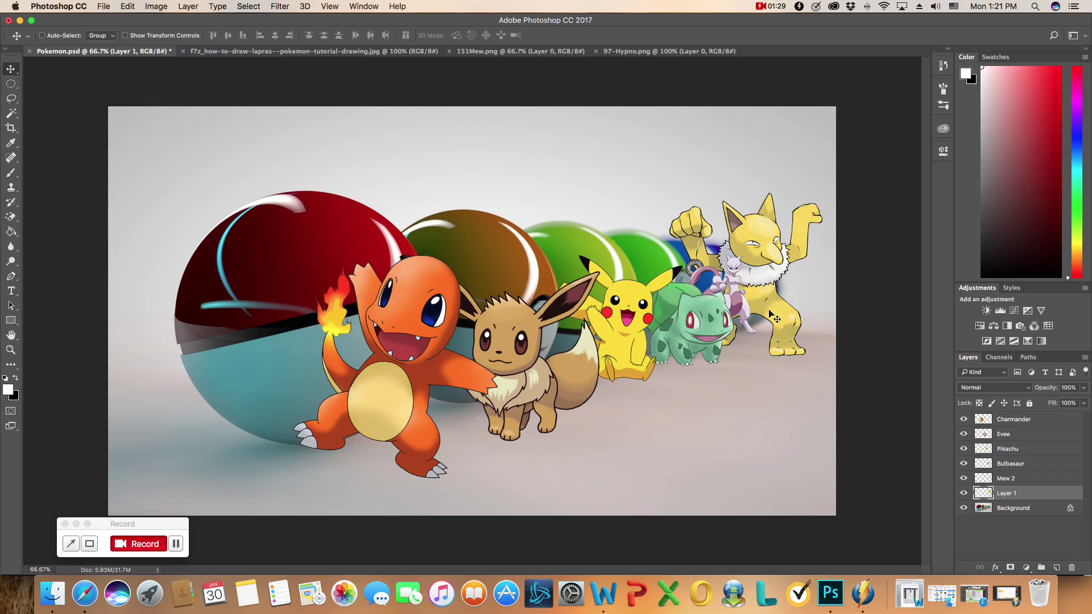
Free Transform Hypno's layer down to about 34% and tuck it beside Mewtwo
click(132, 8)
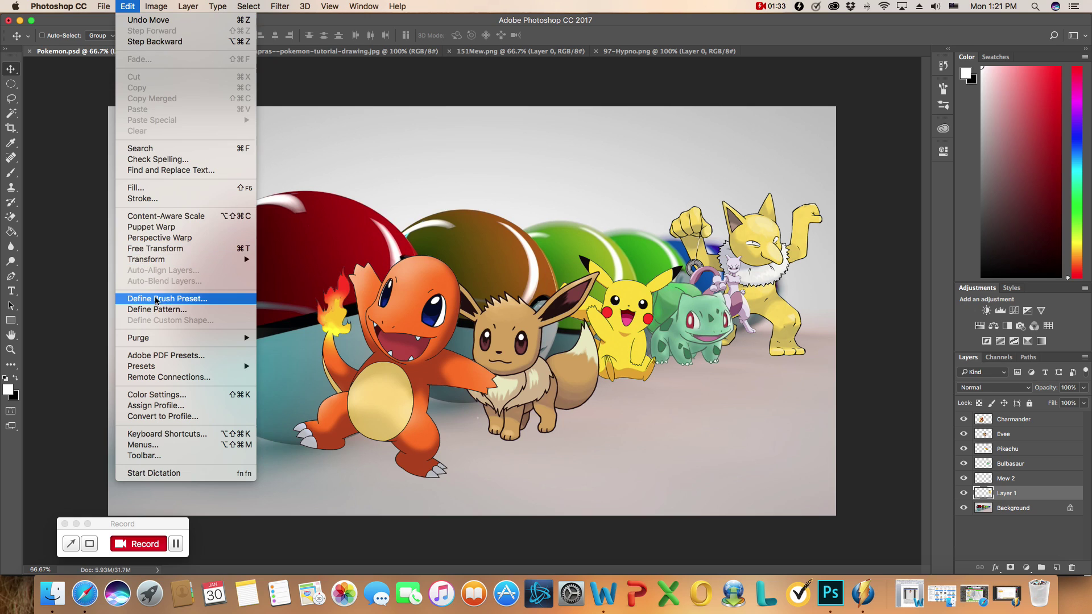
click(155, 248)
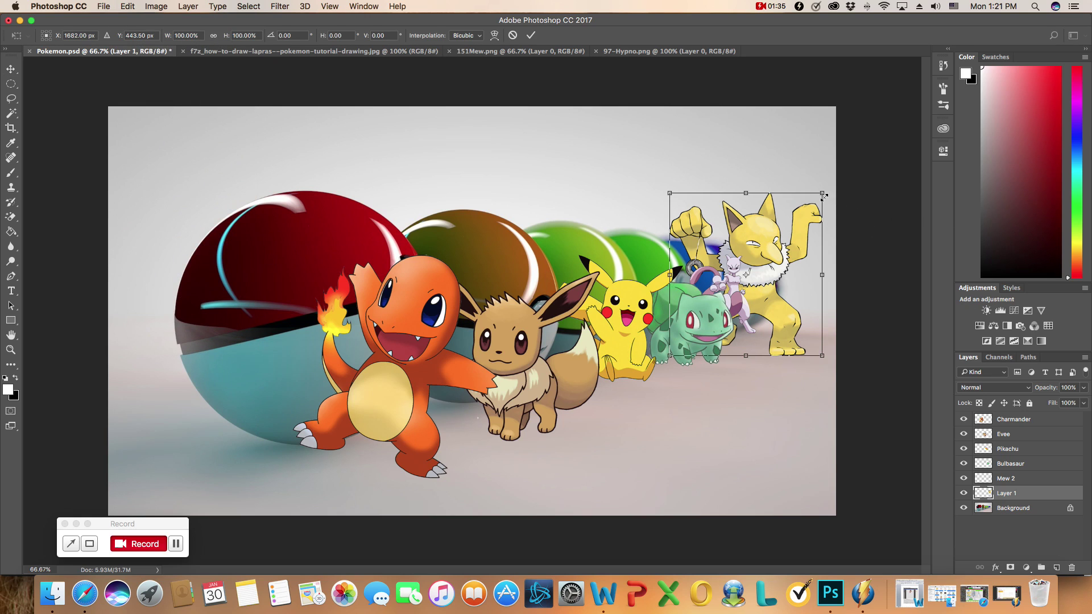
drag(822, 193, 778, 281)
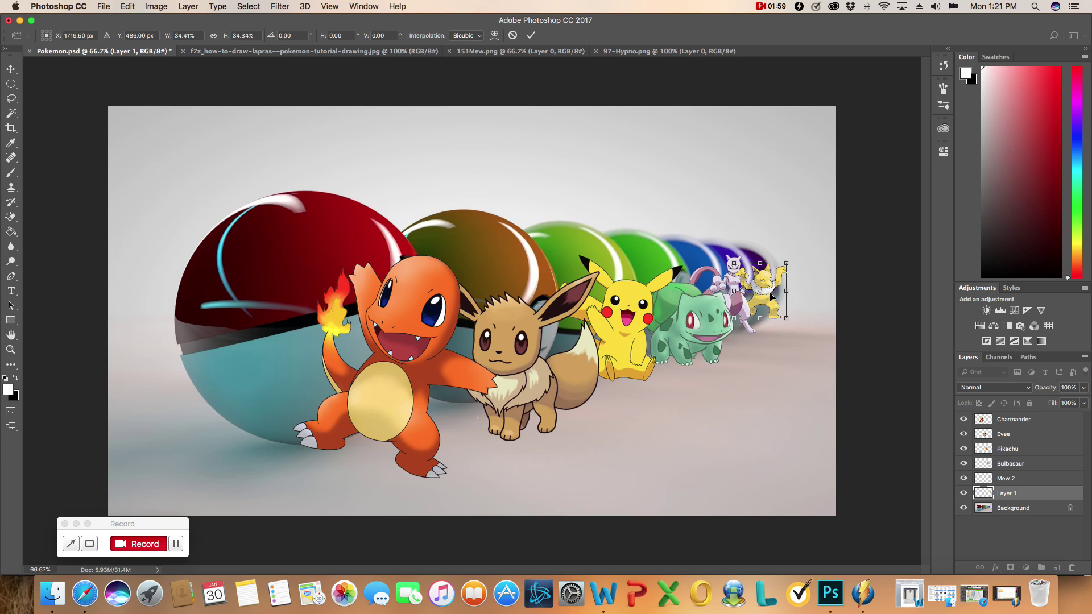
drag(772, 294, 773, 298)
key(Return)
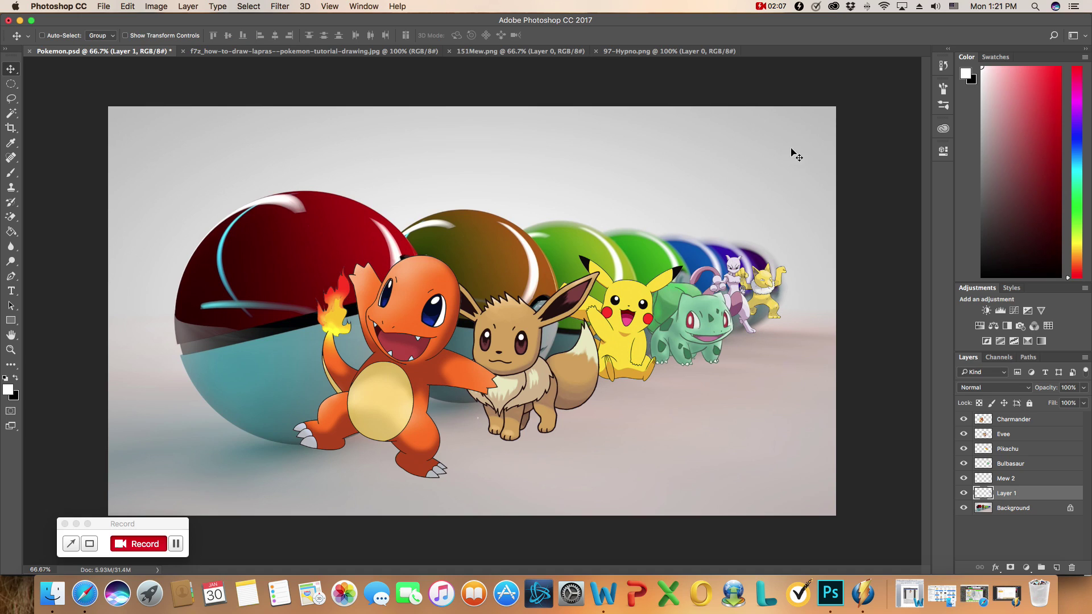
Close the 97-Hypno.png image and switch to the Lapras drawing
click(624, 53)
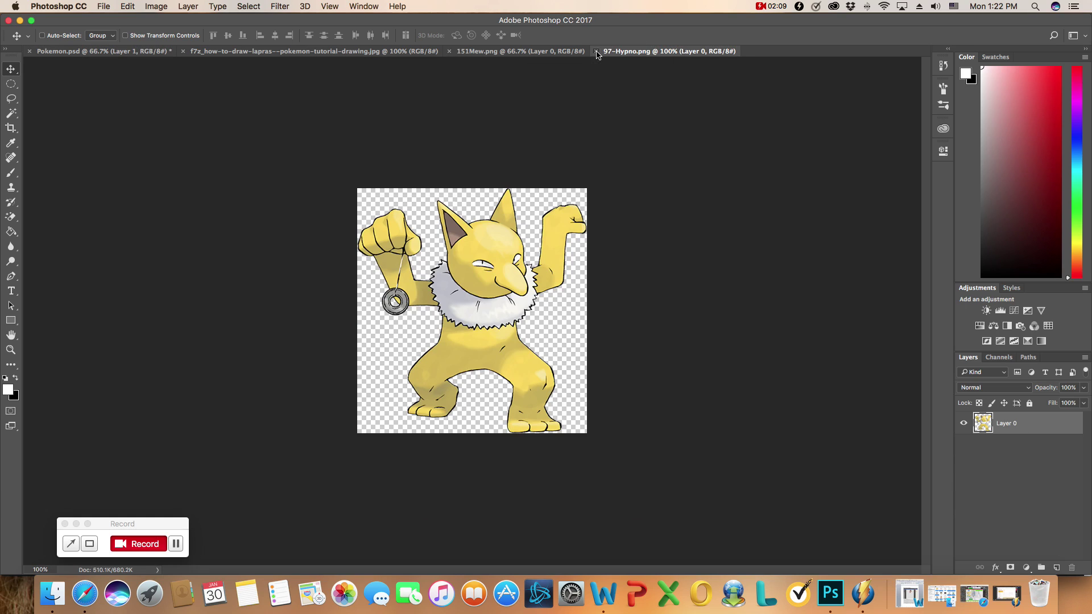
click(596, 52)
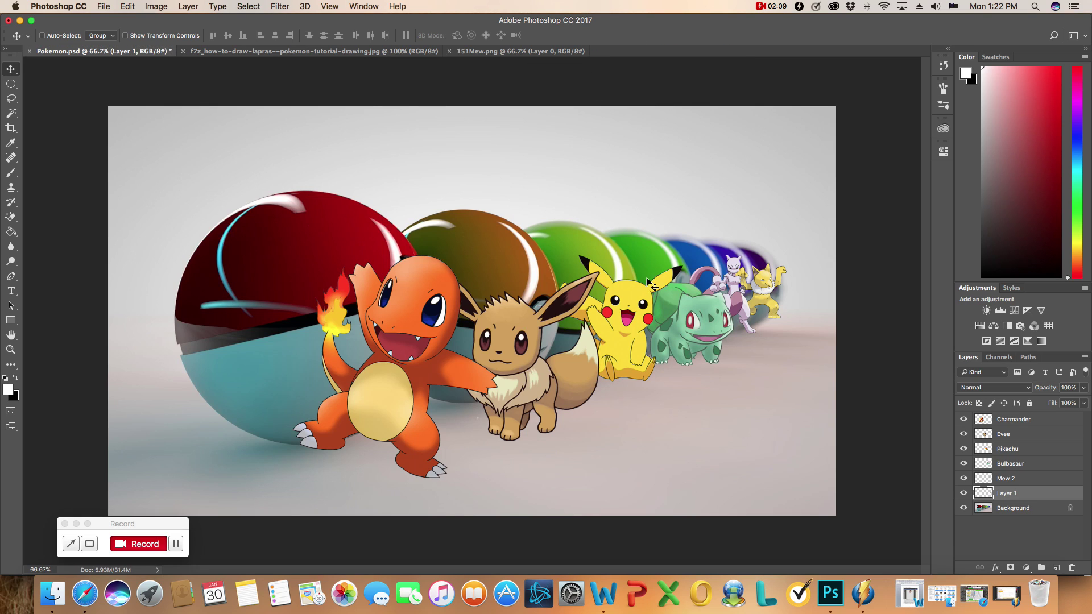
click(395, 51)
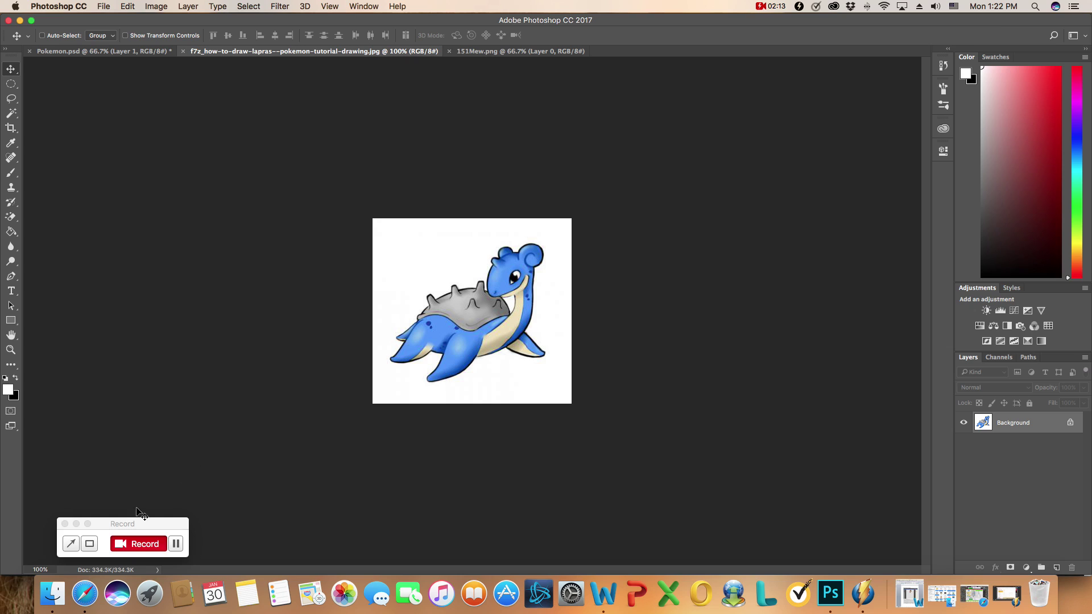
Erase Lapras's white background to transparency with the Magic Eraser tool
click(76, 524)
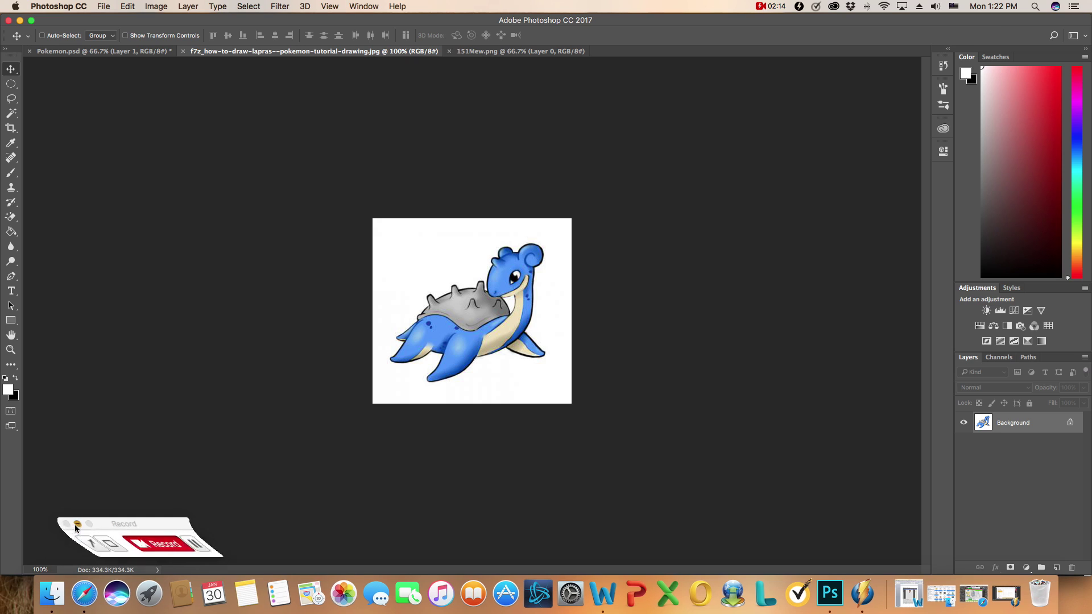
click(12, 115)
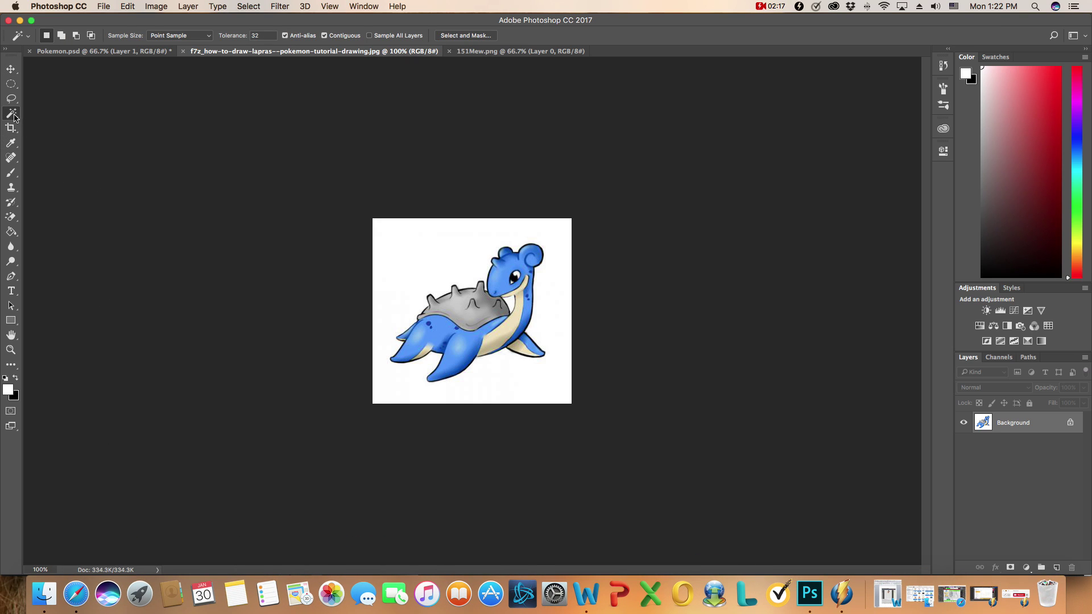
click(13, 218)
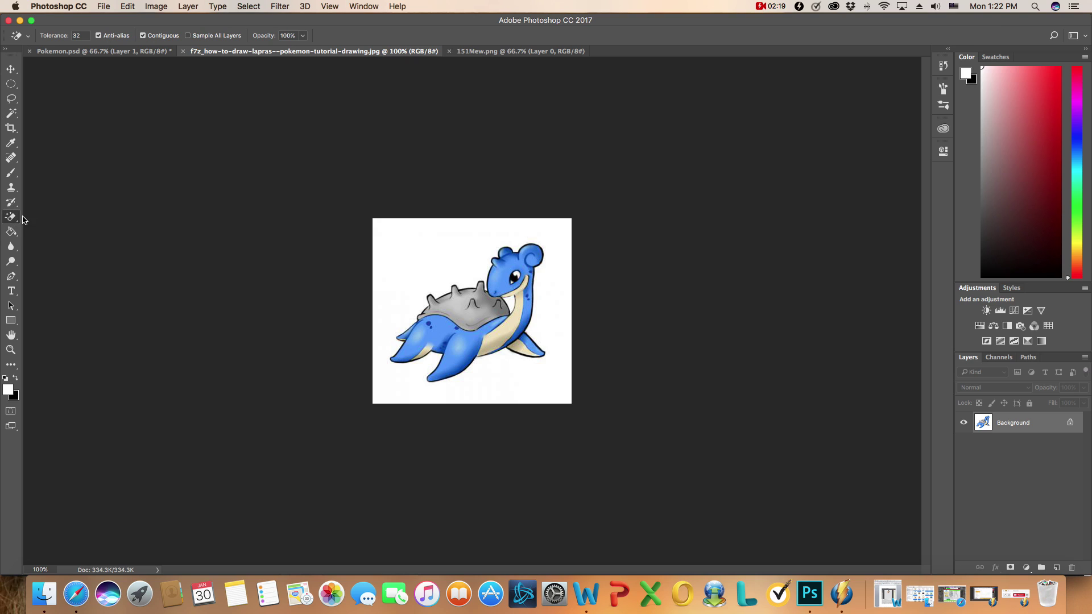
right_click(12, 217)
click(45, 236)
click(431, 239)
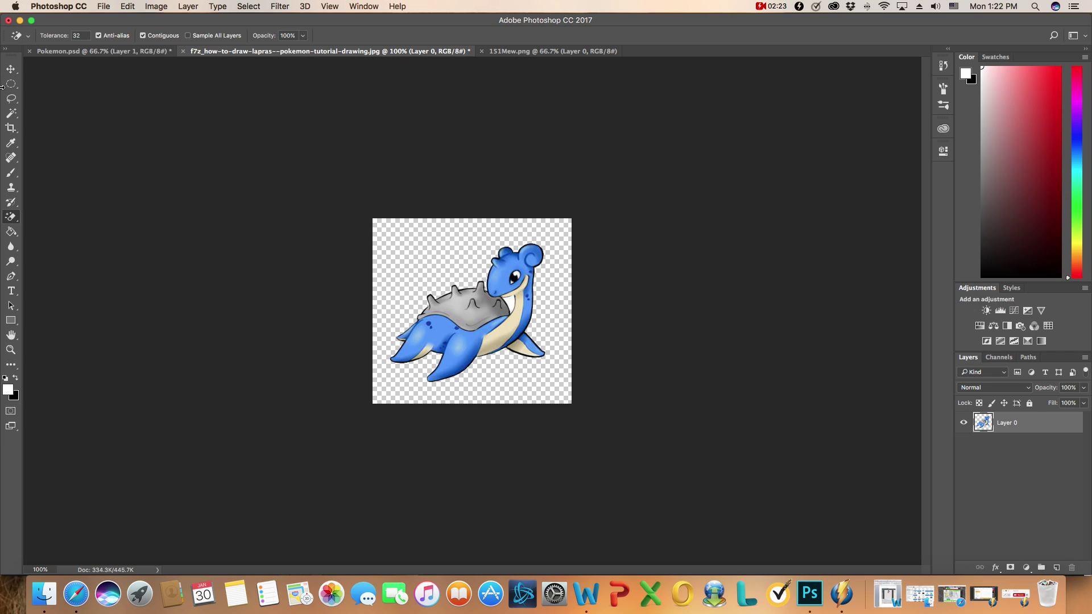
click(11, 69)
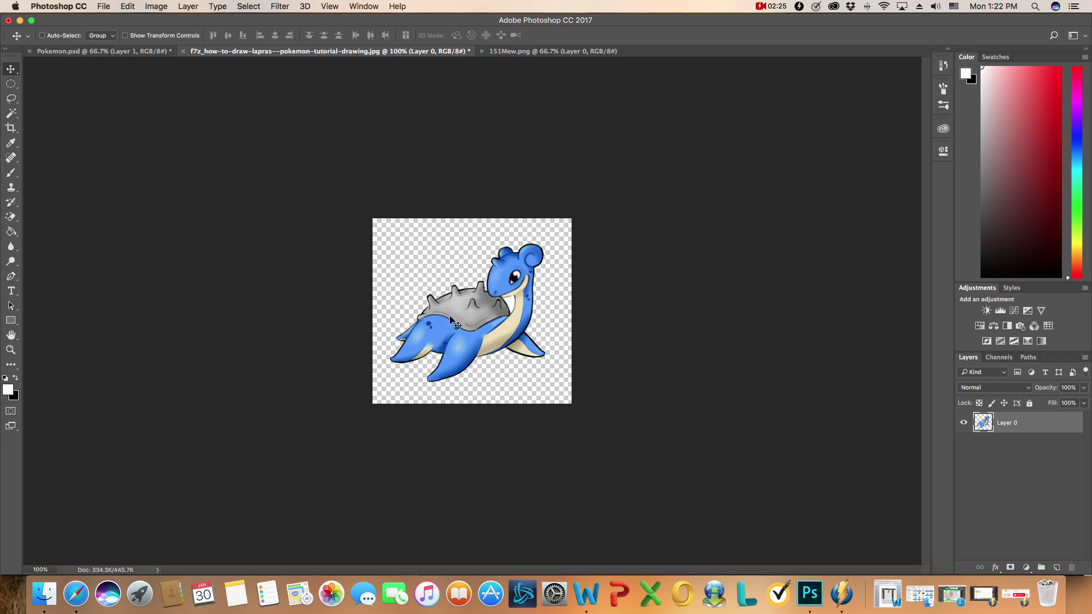
click(11, 216)
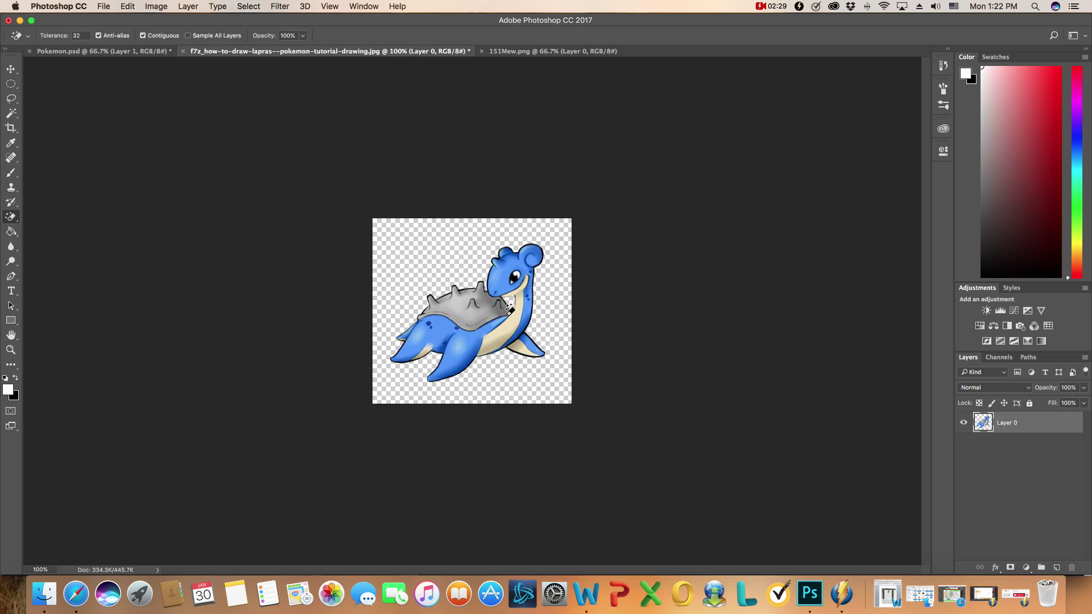
click(11, 69)
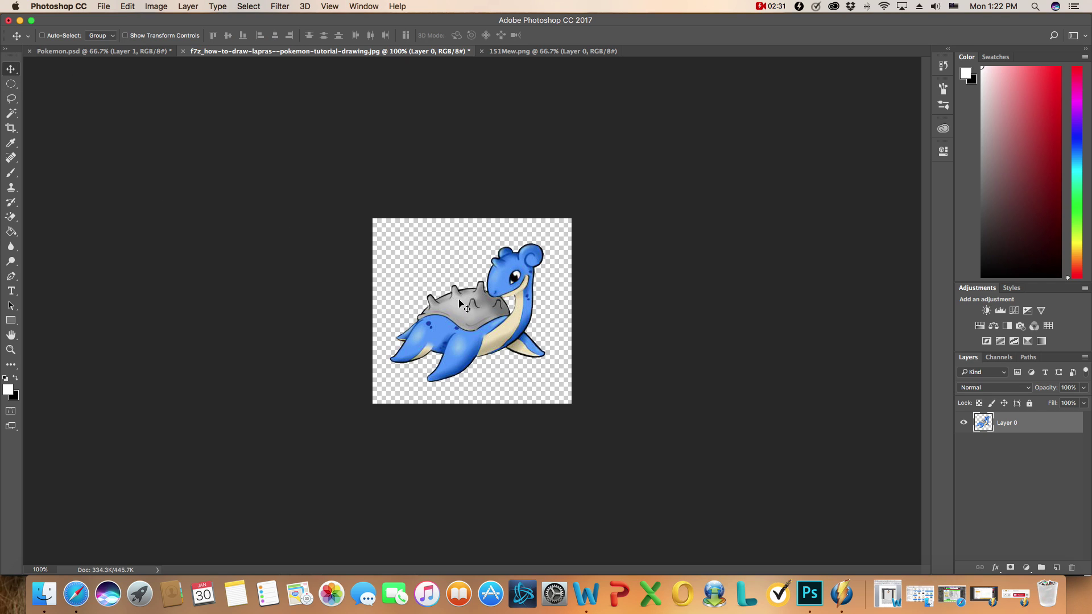
Bring Lapras into the scene behind Hypno, scaled to about 40% at the far right
drag(461, 301, 796, 301)
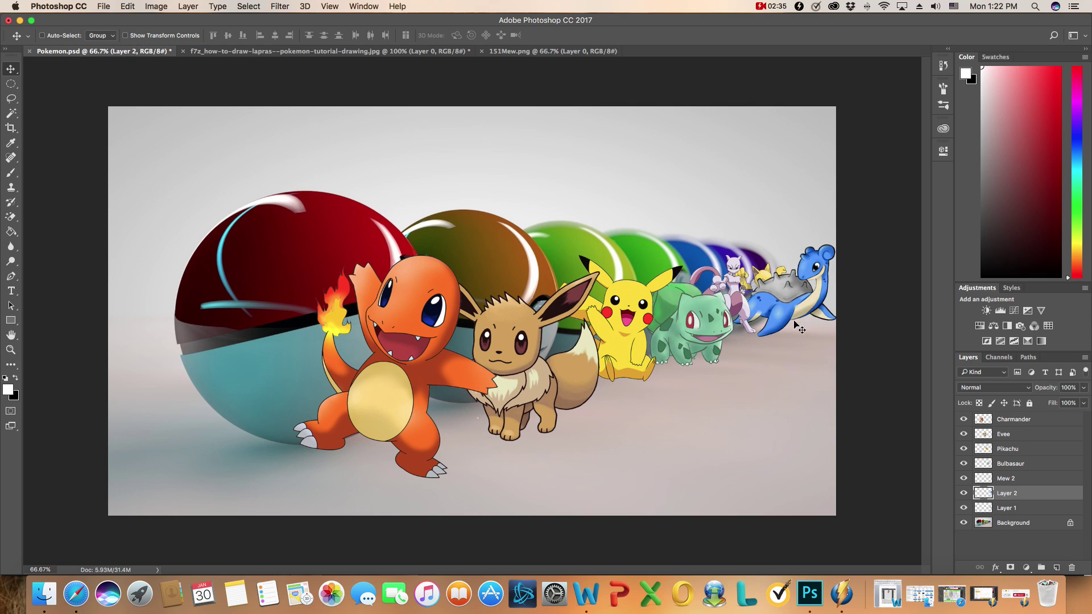
drag(1026, 500, 1025, 514)
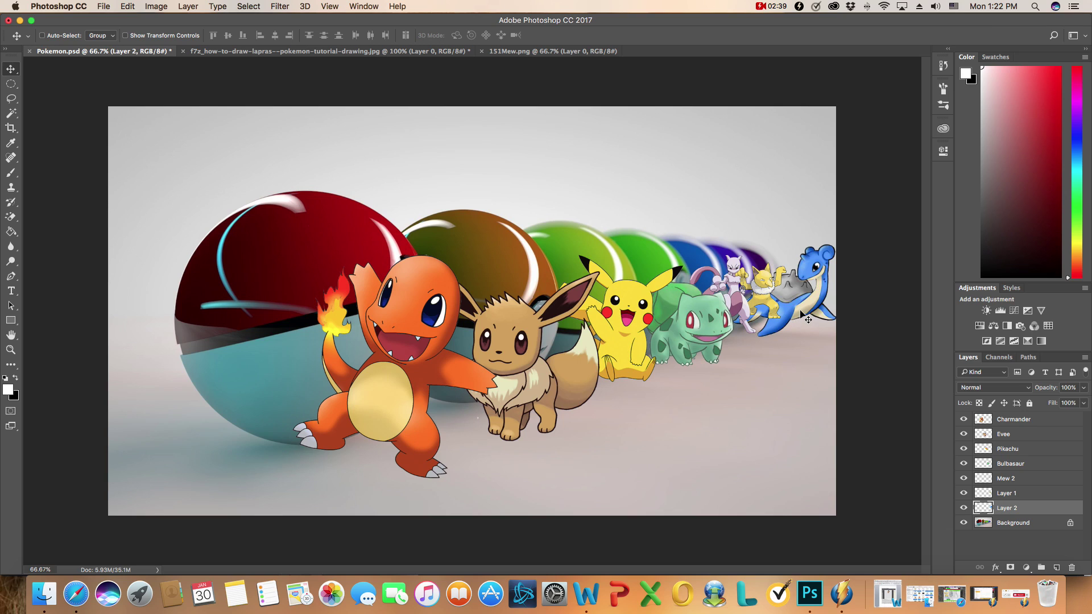
click(124, 6)
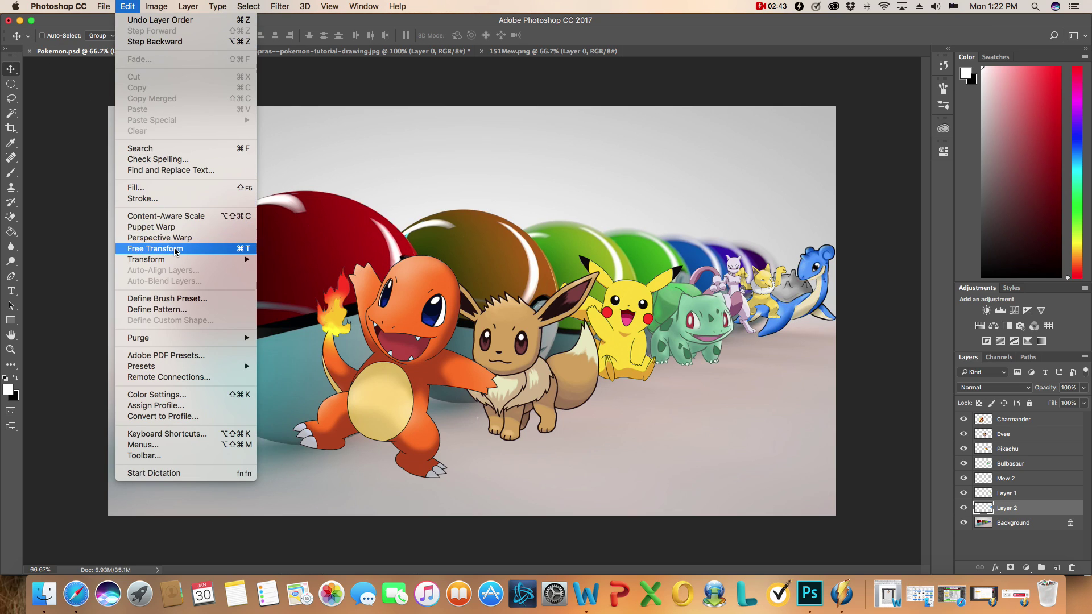
click(156, 248)
drag(838, 246, 794, 285)
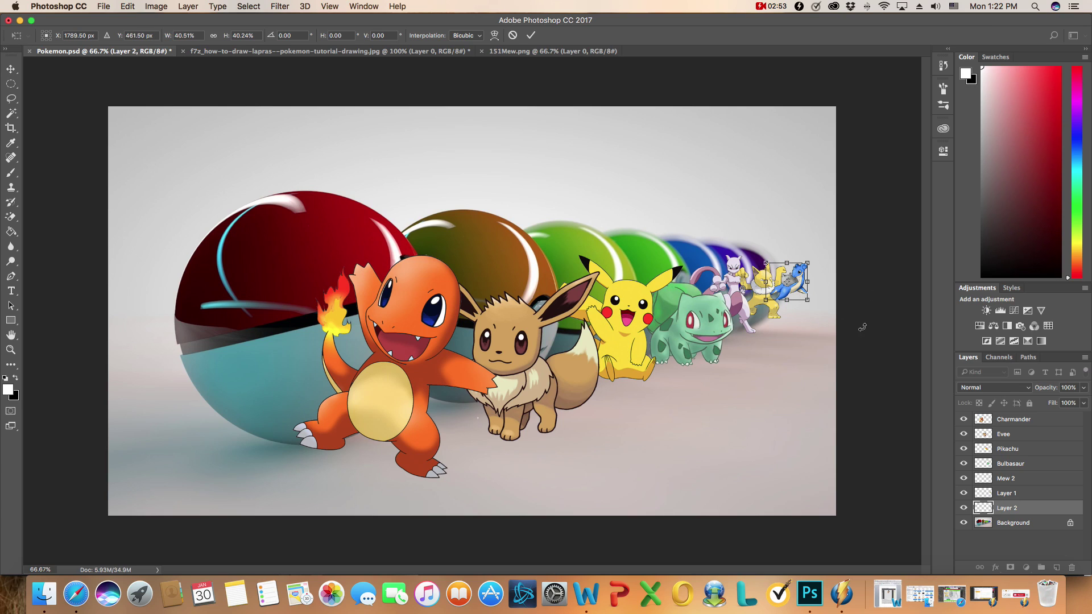
drag(794, 291, 791, 288)
key(Return)
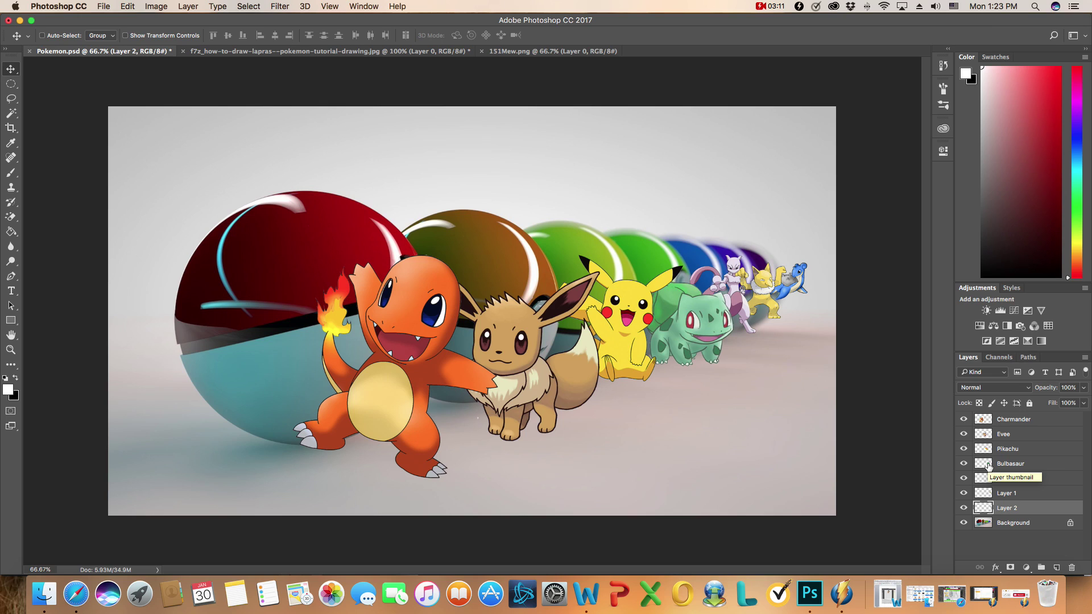
Scale Bulbasaur to about 85% and position it just right of Pikachu
click(1007, 465)
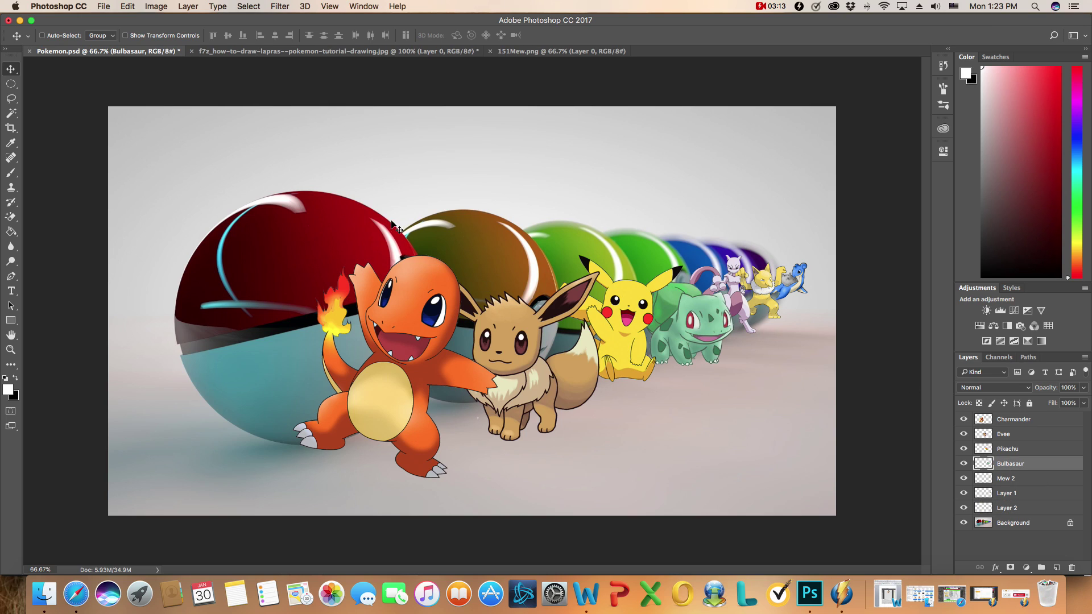
click(126, 6)
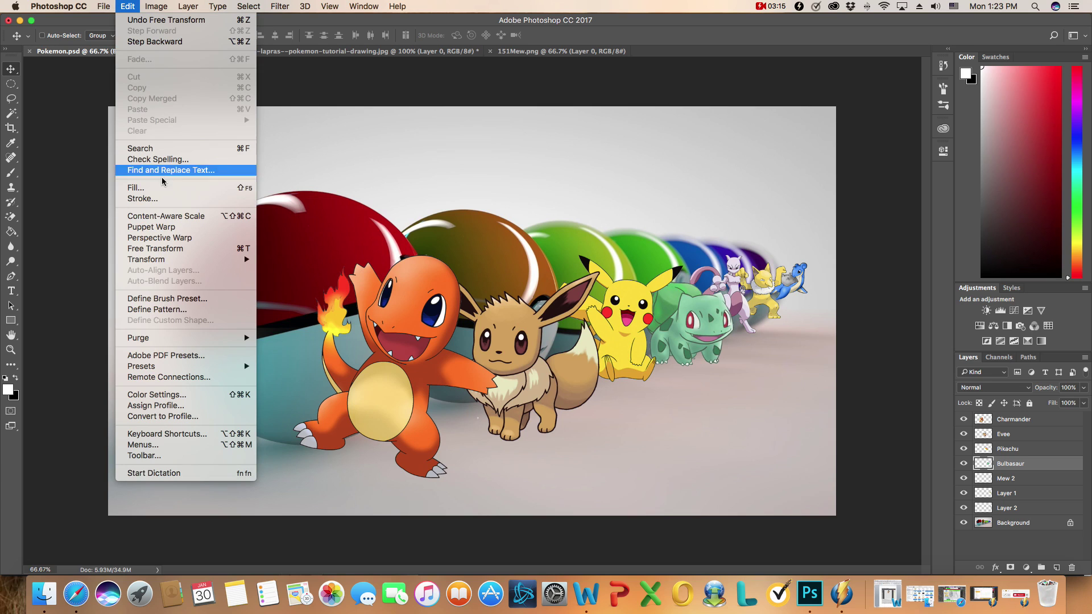
click(172, 248)
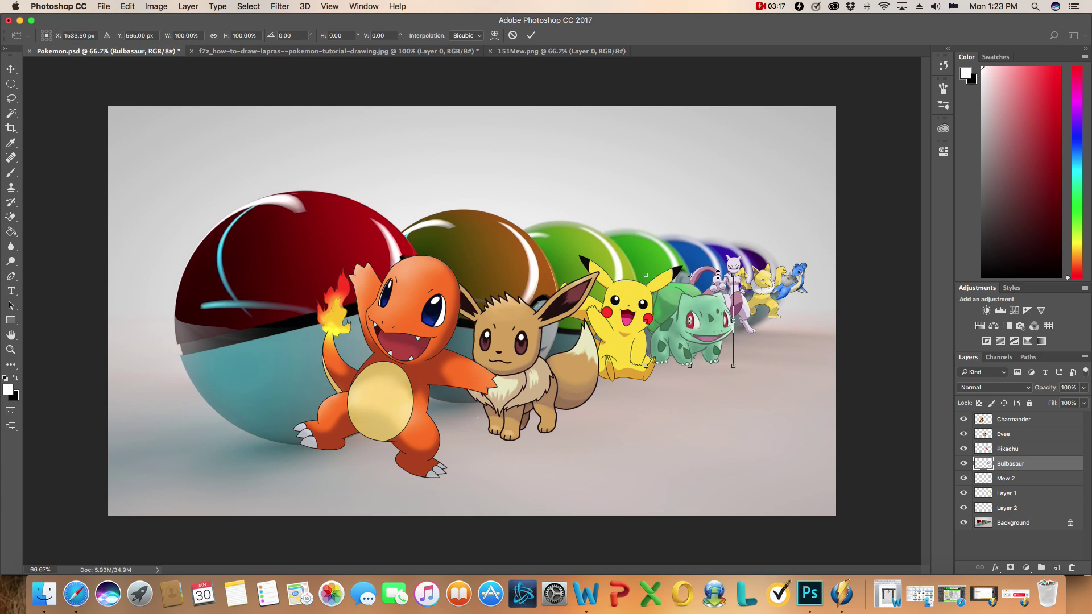
drag(733, 275, 724, 283)
click(716, 330)
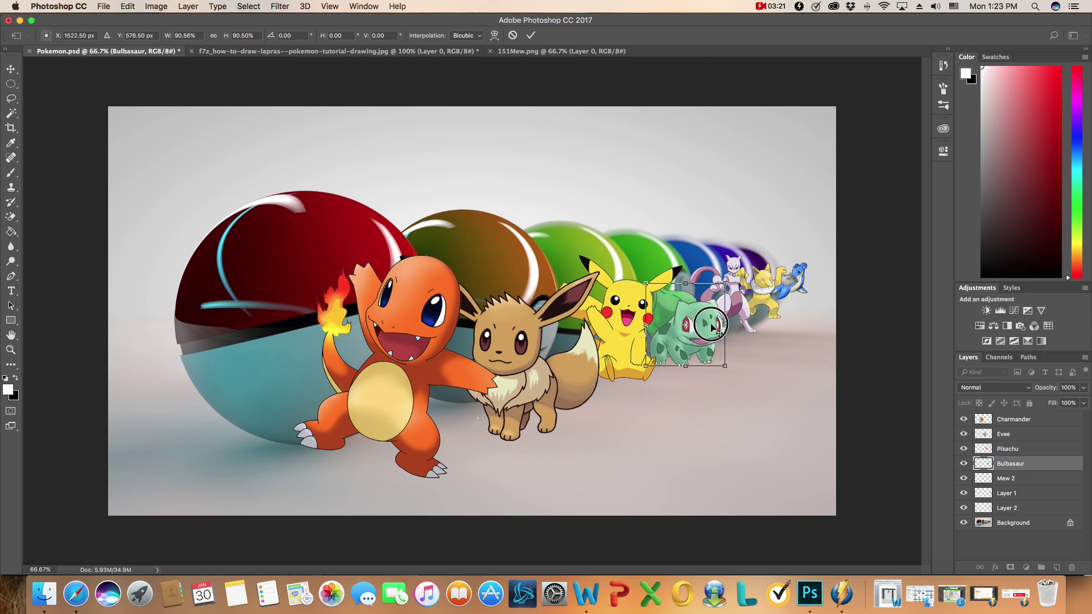
drag(712, 326, 716, 320)
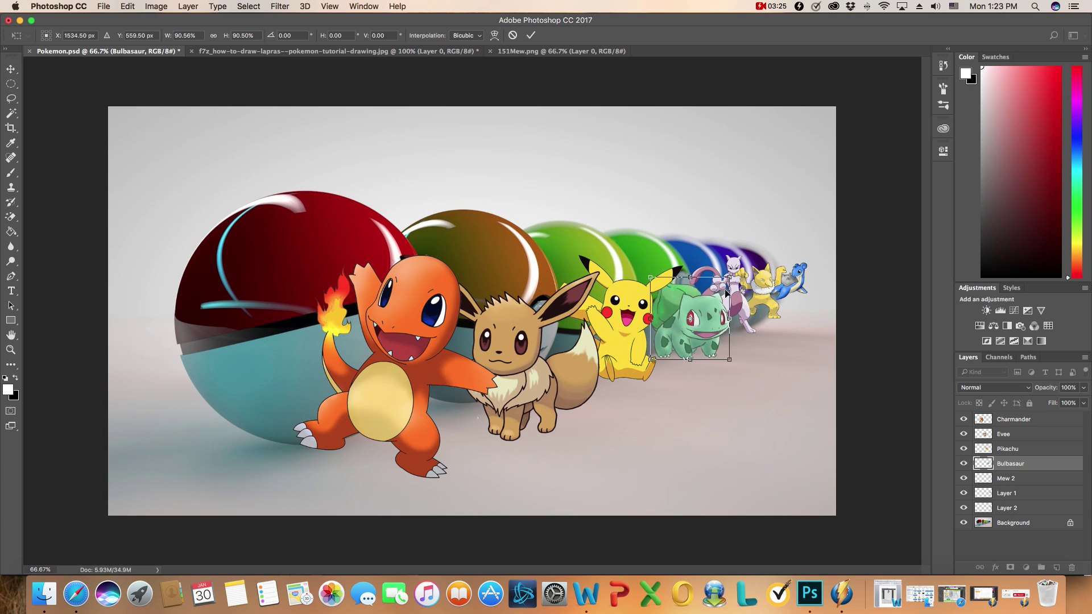
drag(728, 279, 720, 309)
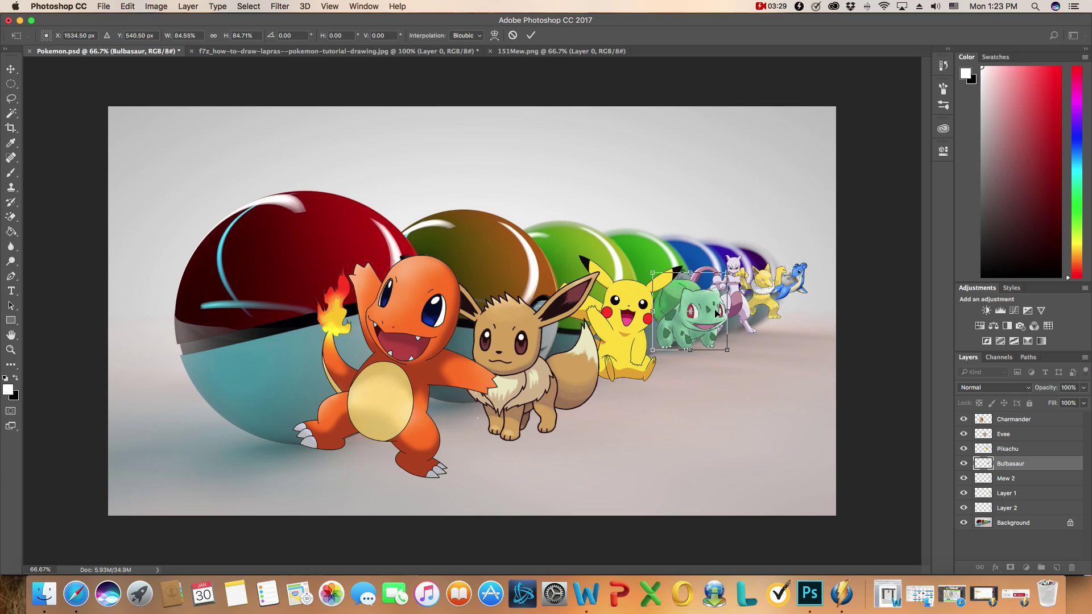
key(Return)
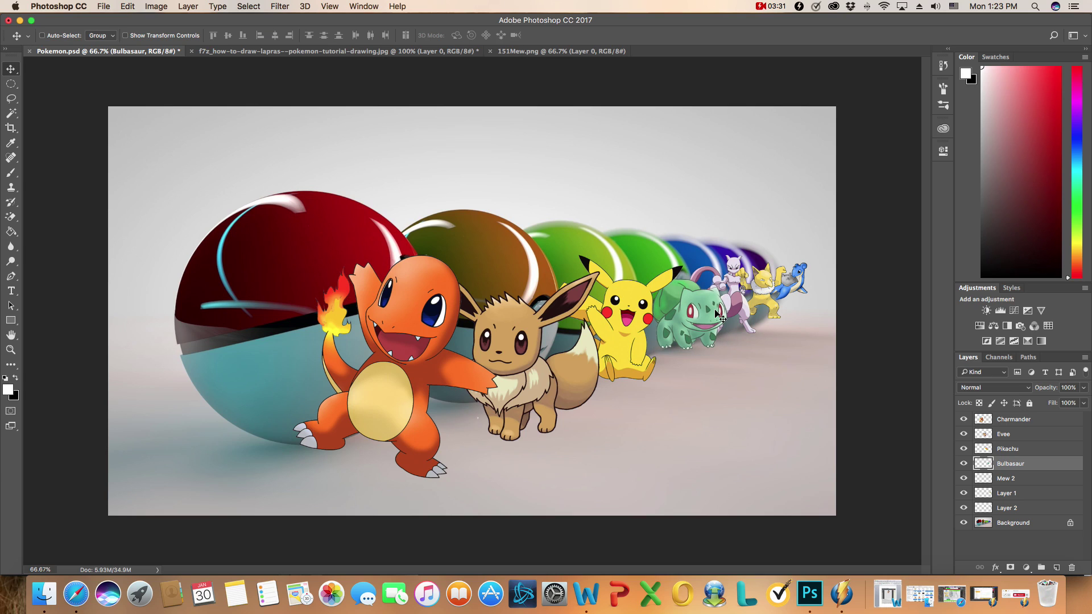
drag(694, 320, 694, 318)
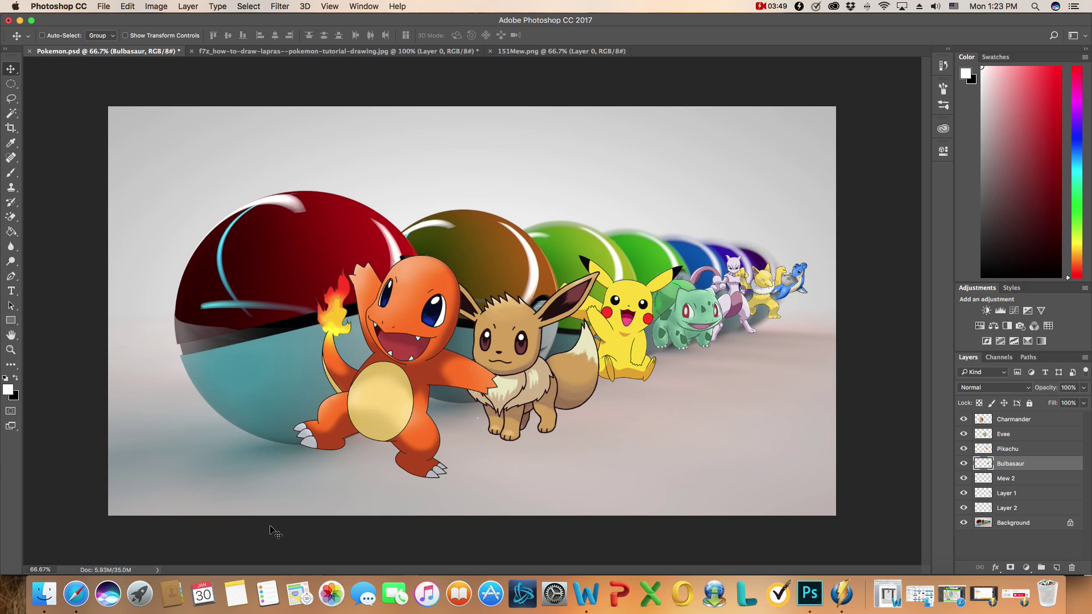
Pause the screen recording and tuck the recorder window away
click(1013, 597)
click(178, 544)
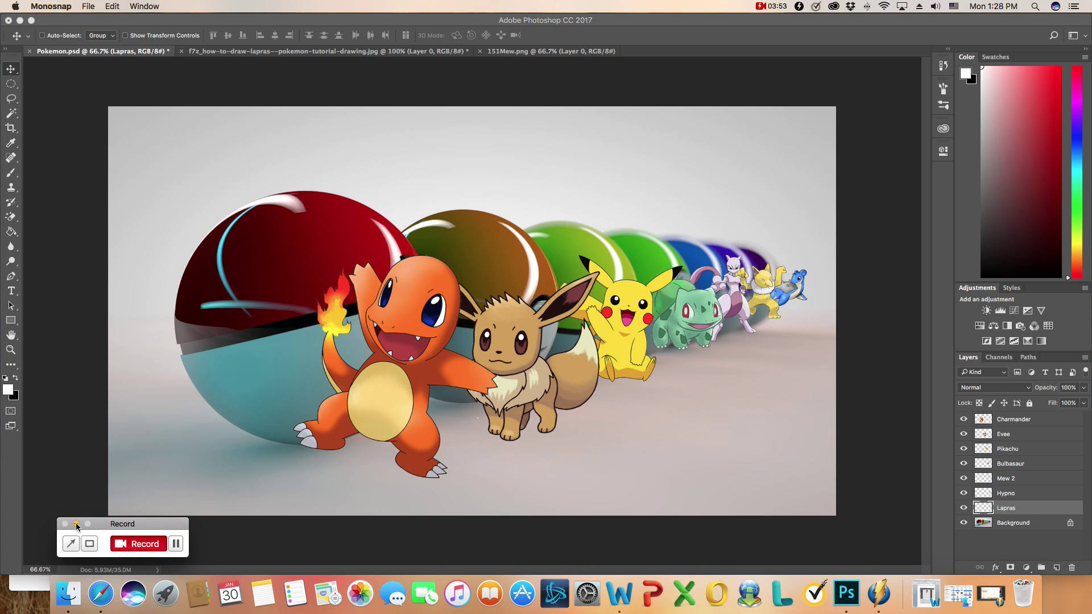
click(77, 525)
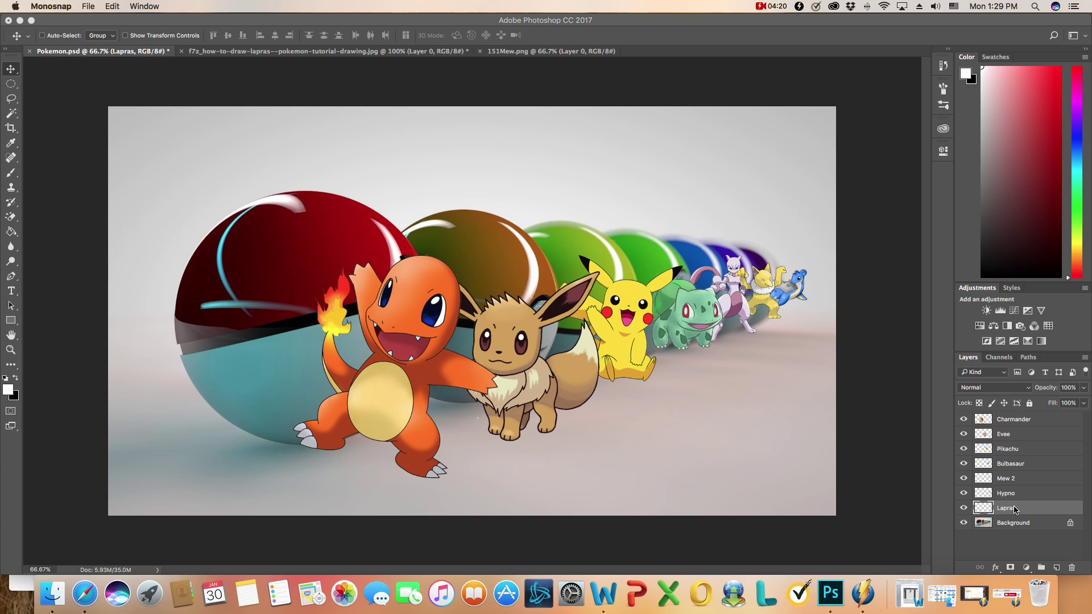
Add a 35% opacity drop shadow to Charmander at 154° with 58 px distance
click(1022, 421)
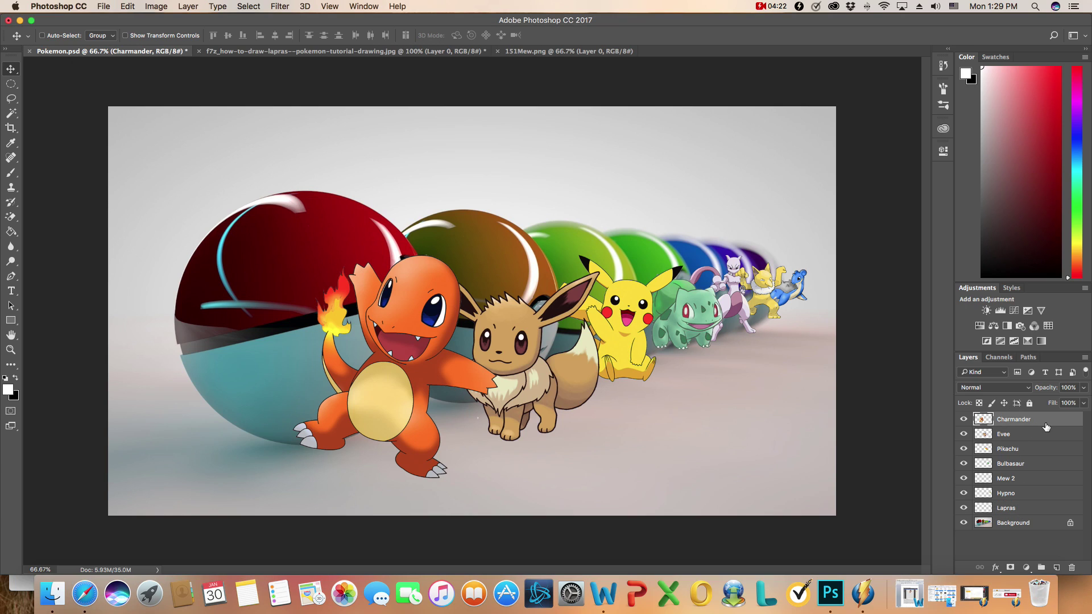
double_click(1047, 419)
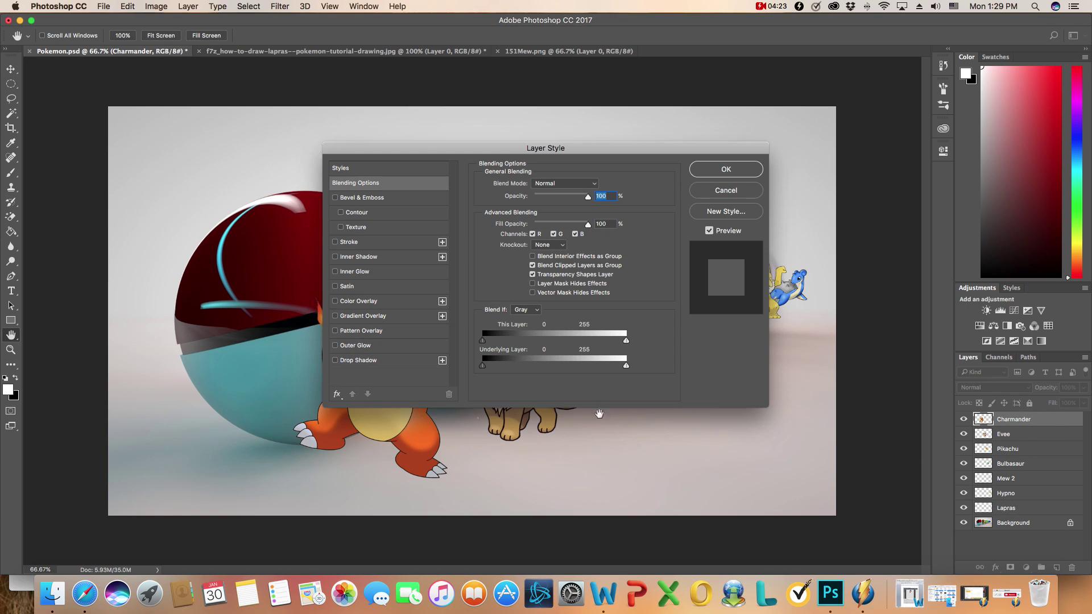
click(358, 360)
drag(440, 161, 707, 70)
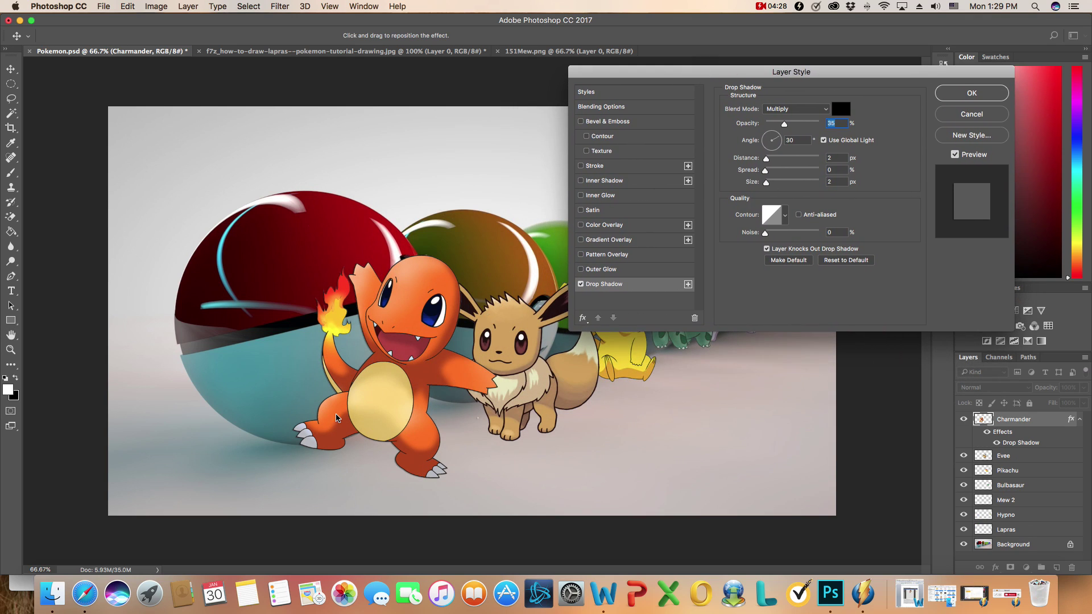
mouse_move(398, 425)
mouse_down()
mouse_move(442, 426)
mouse_move(458, 462)
mouse_move(451, 439)
mouse_move(411, 427)
mouse_up()
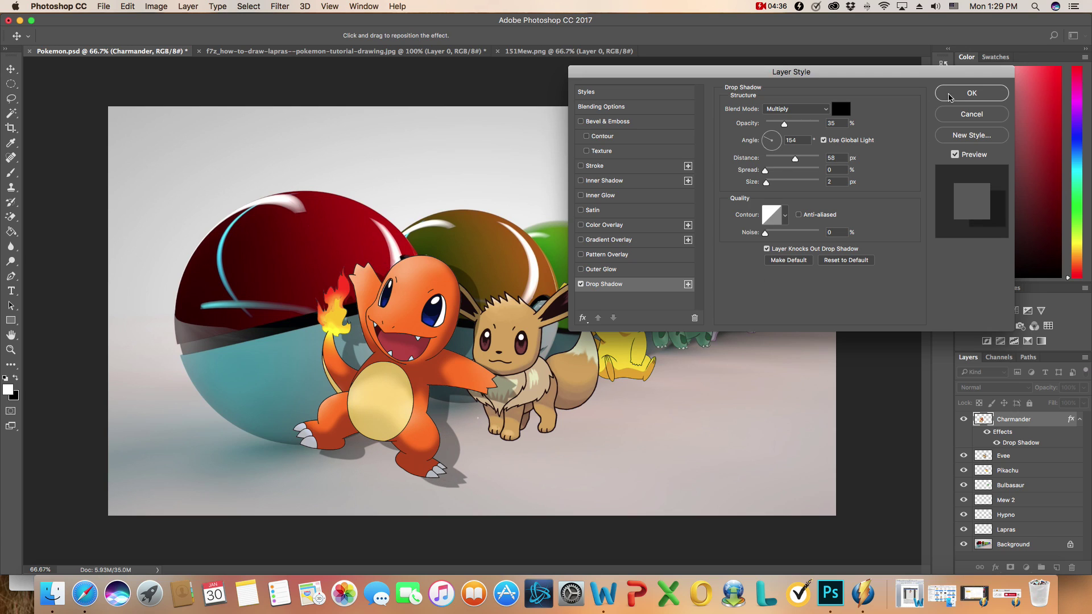
click(965, 94)
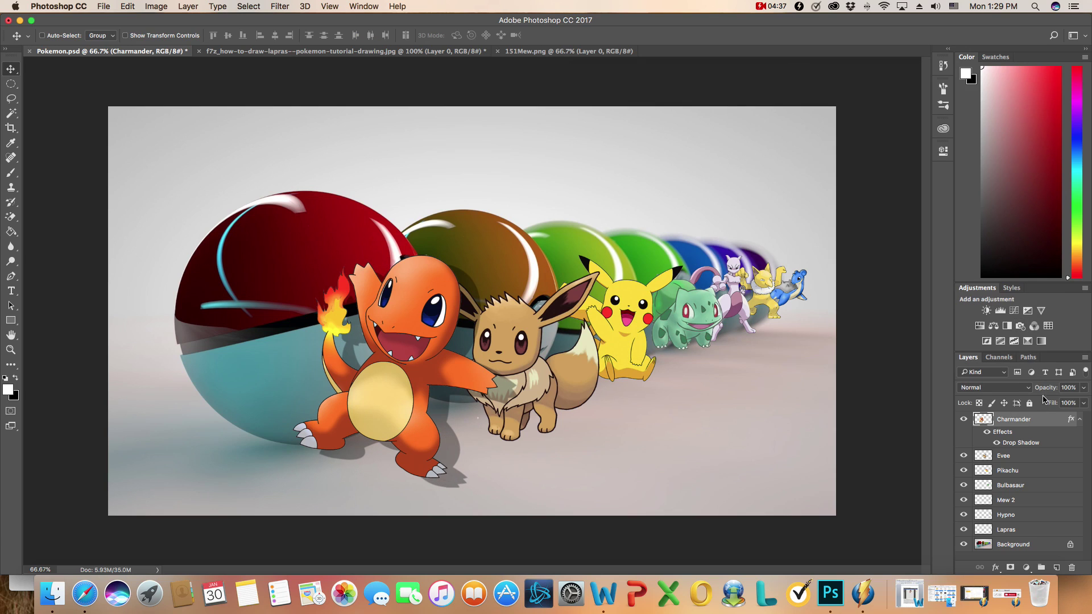
Split Charmander's drop shadow onto its own layer and start a Free Transform on it
right_click(1025, 443)
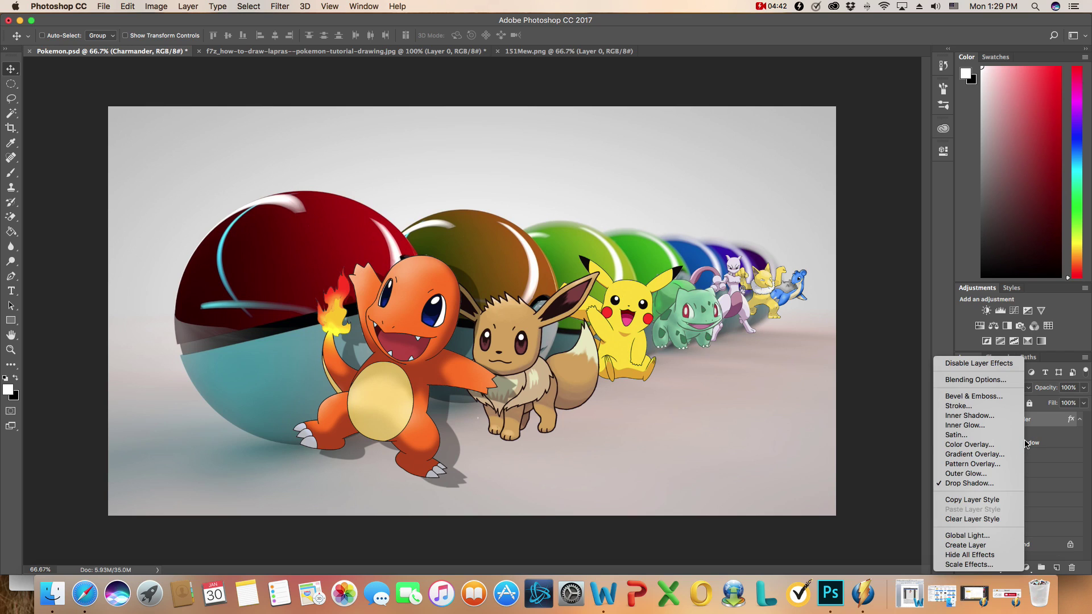
click(988, 546)
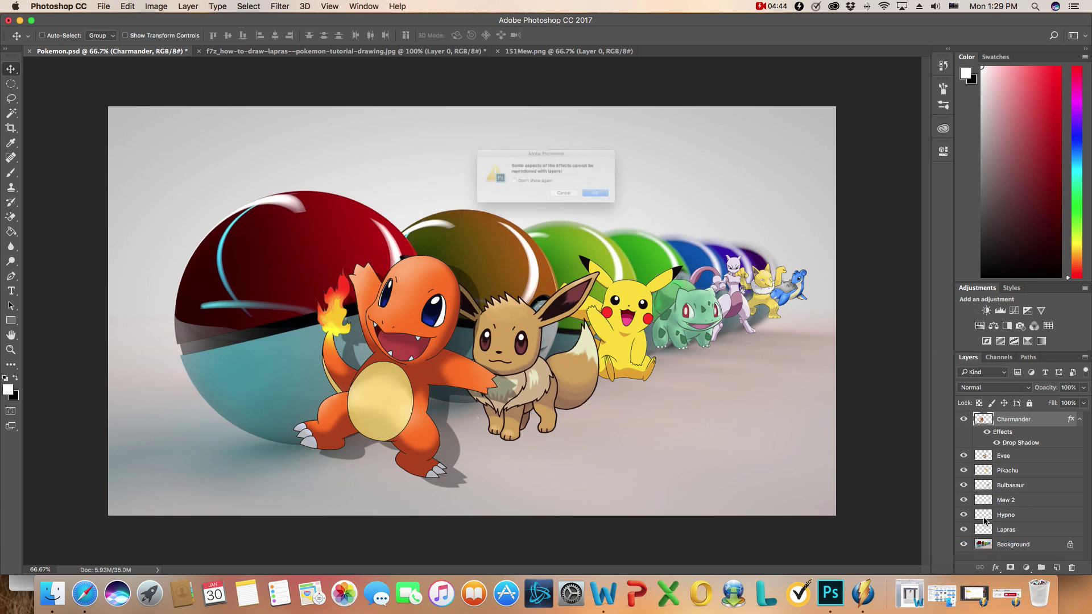
click(630, 206)
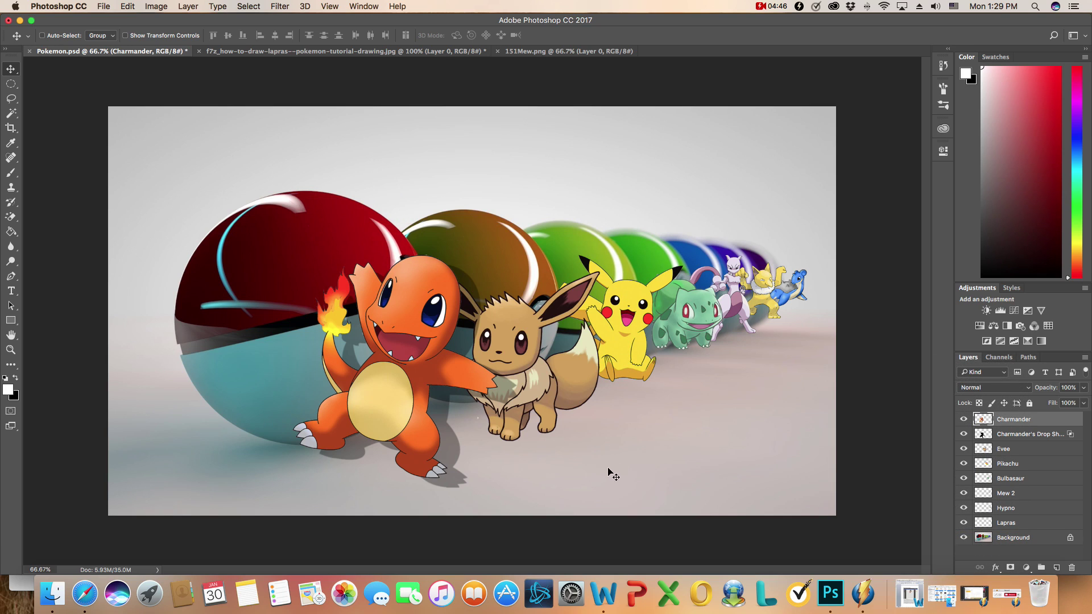
click(1020, 434)
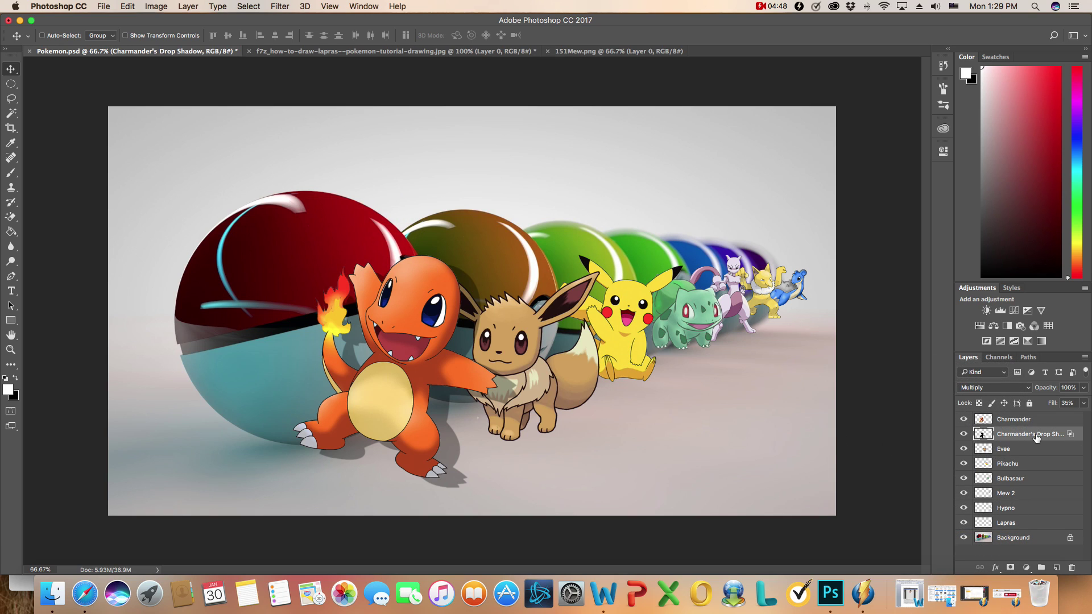
click(128, 6)
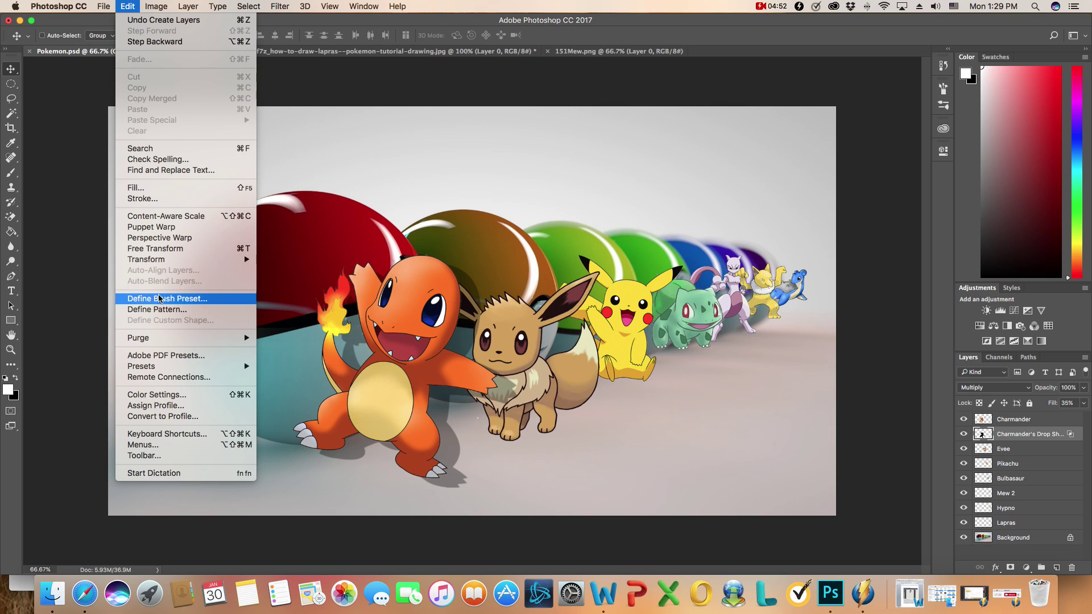
click(162, 250)
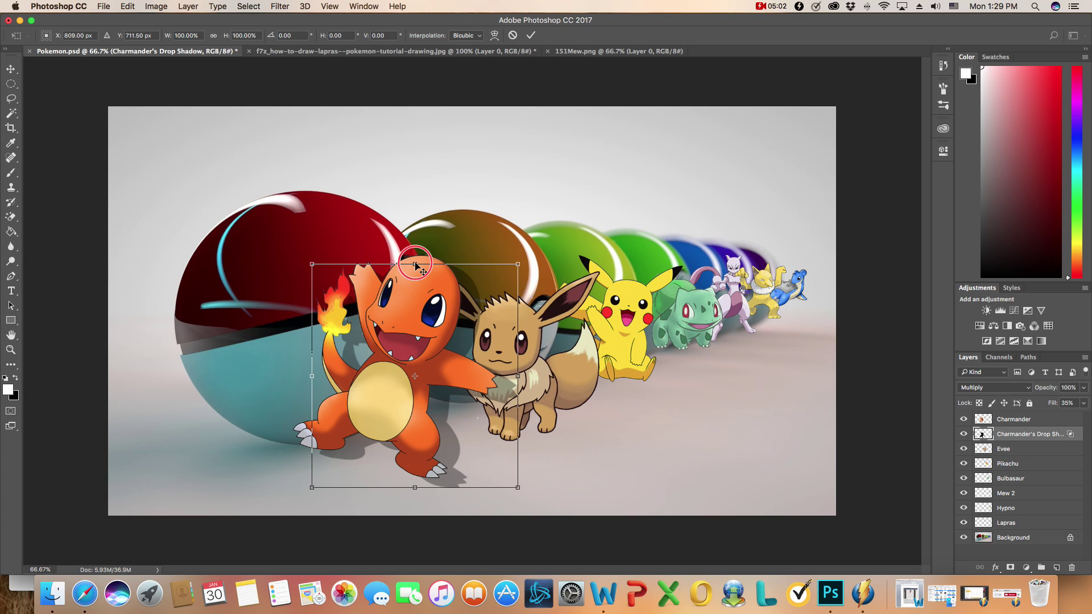
Skew and shorten Charmander's shadow so it slants along the floor toward the lower right
drag(415, 265, 434, 491)
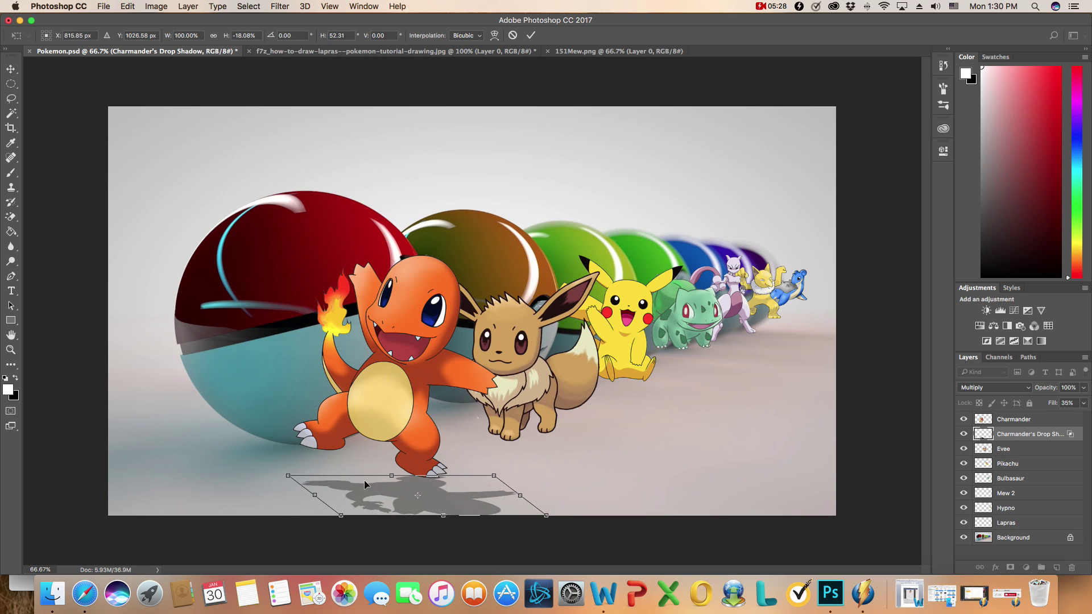
drag(289, 474, 276, 434)
mouse_move(386, 516)
mouse_down()
mouse_move(370, 515)
mouse_move(380, 519)
mouse_up()
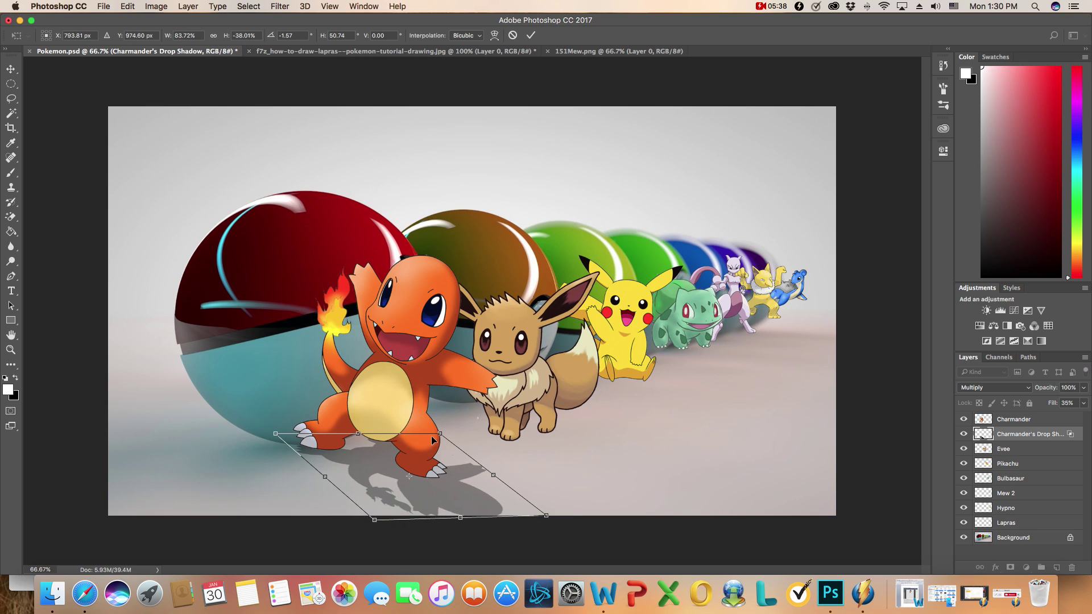
drag(441, 436, 453, 468)
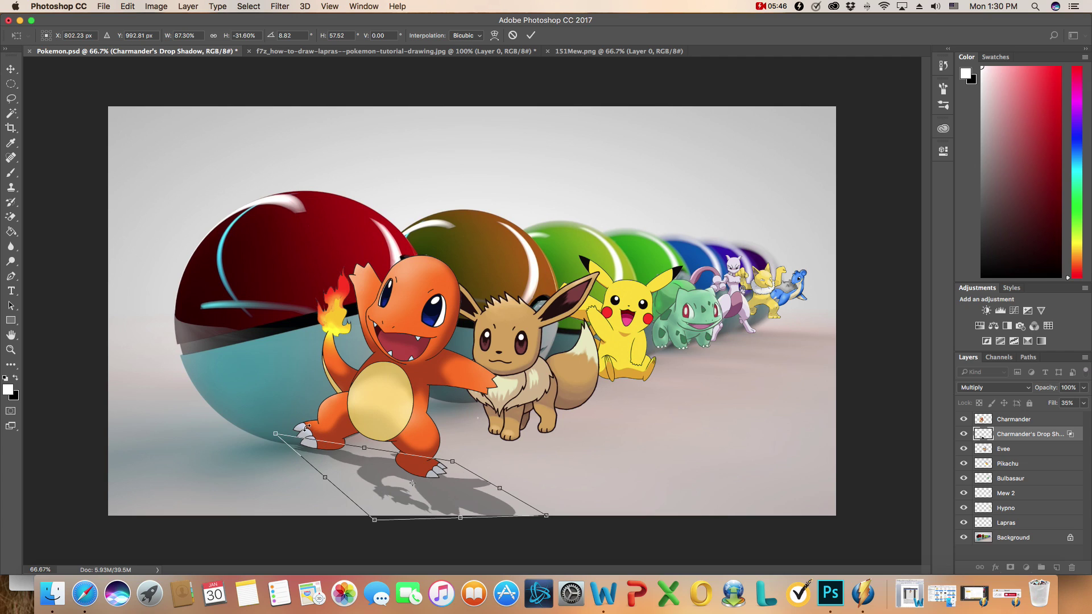
mouse_move(277, 437)
mouse_down()
mouse_move(360, 444)
mouse_move(379, 489)
mouse_move(286, 435)
mouse_up()
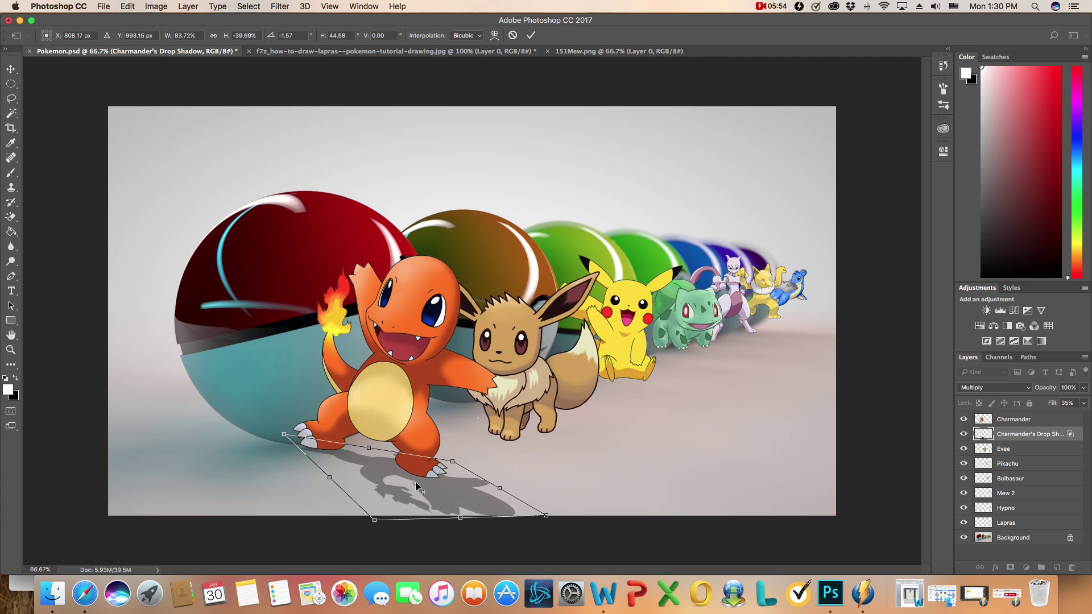
mouse_move(416, 485)
mouse_down()
mouse_move(405, 488)
mouse_move(442, 455)
mouse_move(453, 459)
mouse_up()
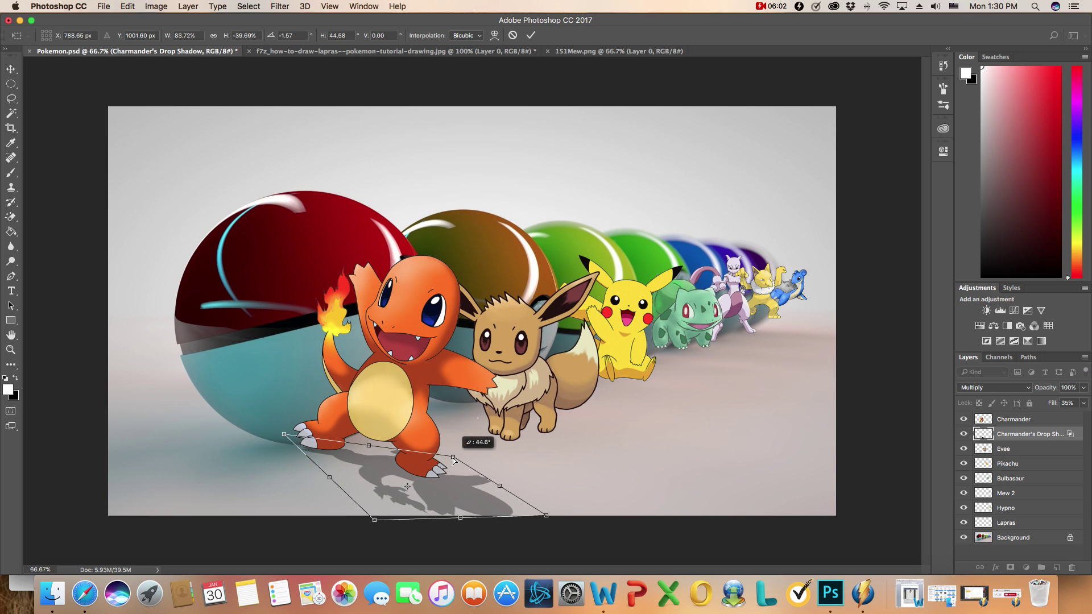
Fine-tune the shadow's corners and position at Charmander's feet, then commit the transform
drag(449, 500, 444, 508)
drag(279, 441, 288, 434)
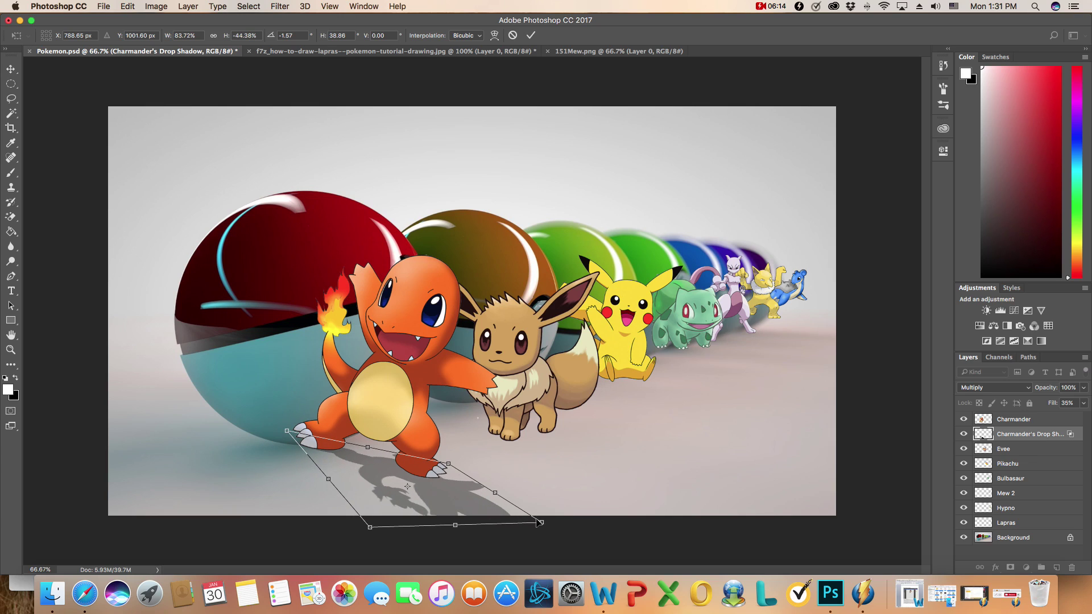
drag(543, 525, 507, 539)
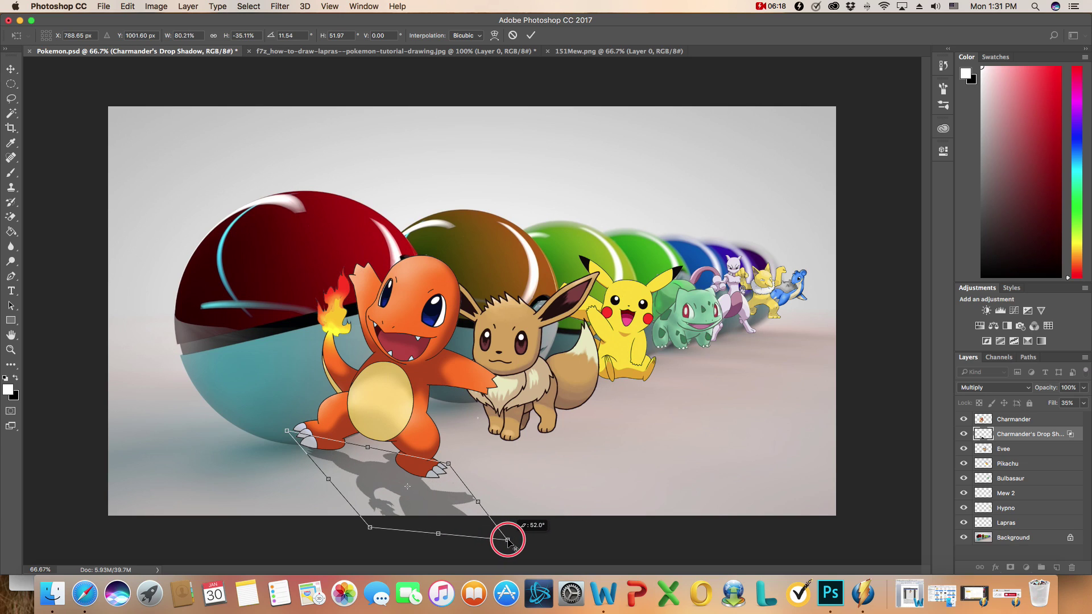
drag(434, 498, 439, 510)
drag(292, 443, 292, 425)
key(Return)
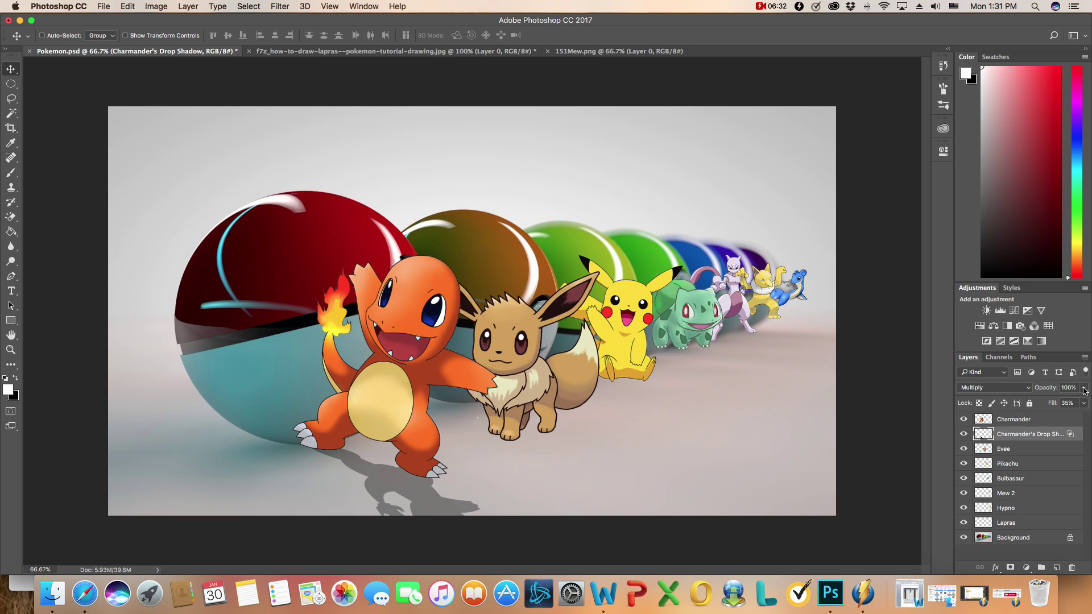
Lower the opacity of Charmander's Drop Shadow layer to 15%
drag(1084, 388, 1052, 403)
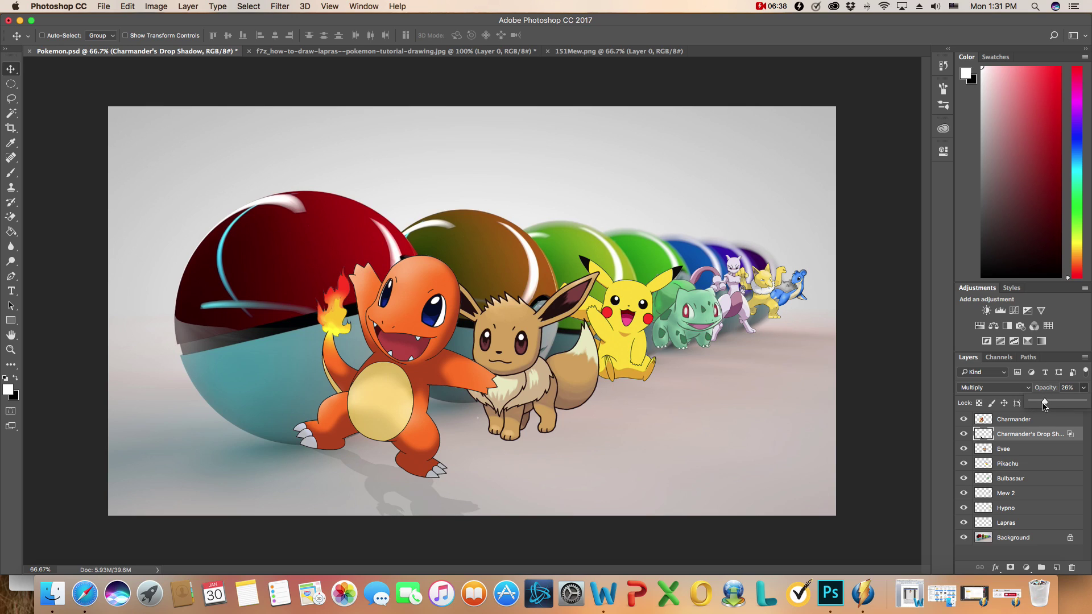
drag(1042, 405, 1040, 405)
drag(1039, 402, 1040, 405)
Add a drop shadow to the Evee layer, nudged closer under him
click(1022, 454)
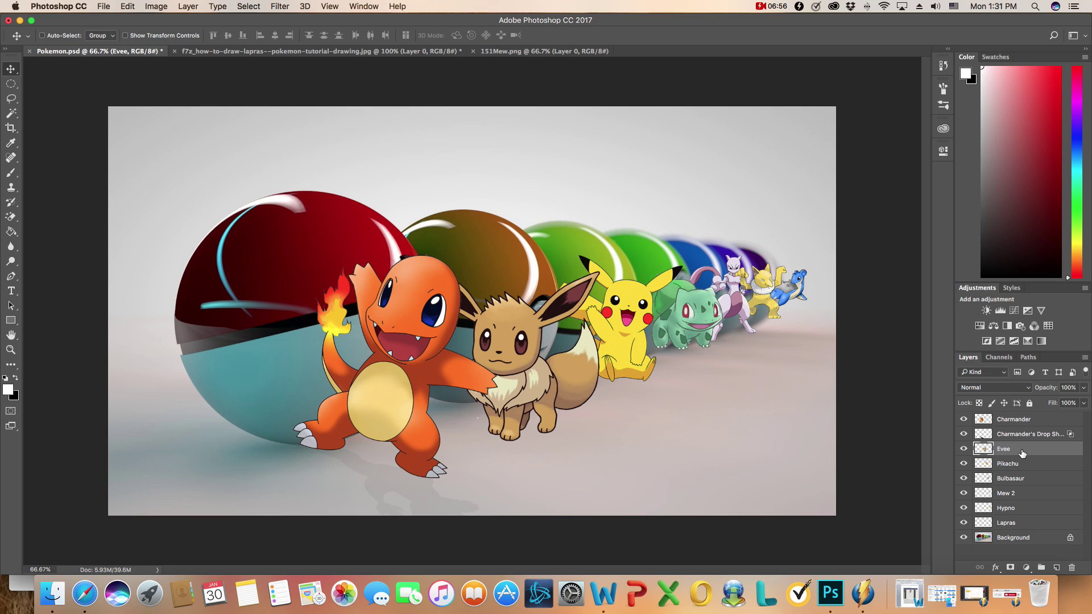
double_click(1022, 450)
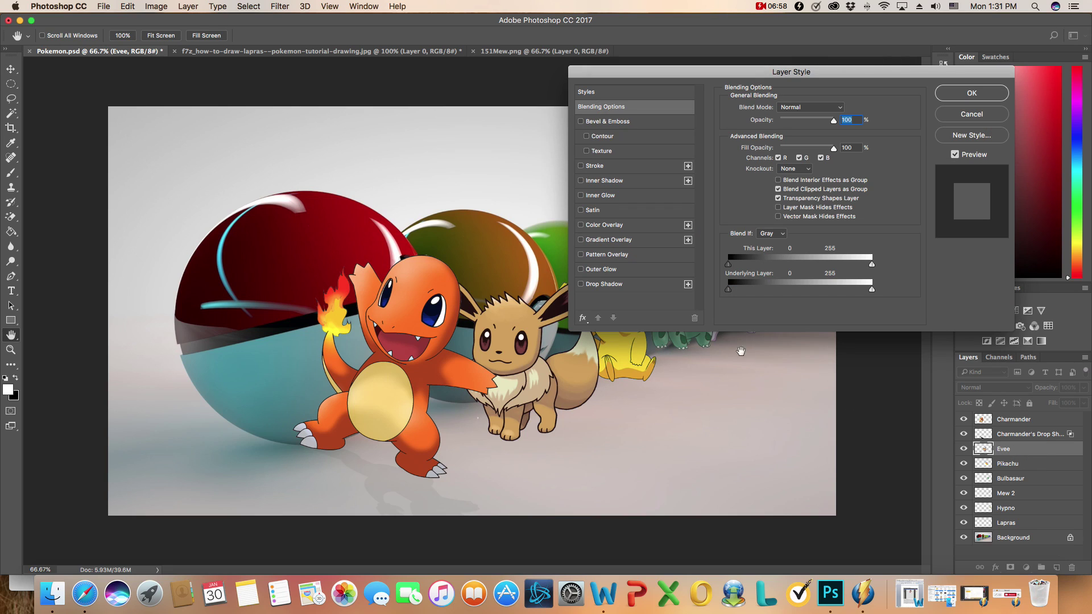
click(635, 288)
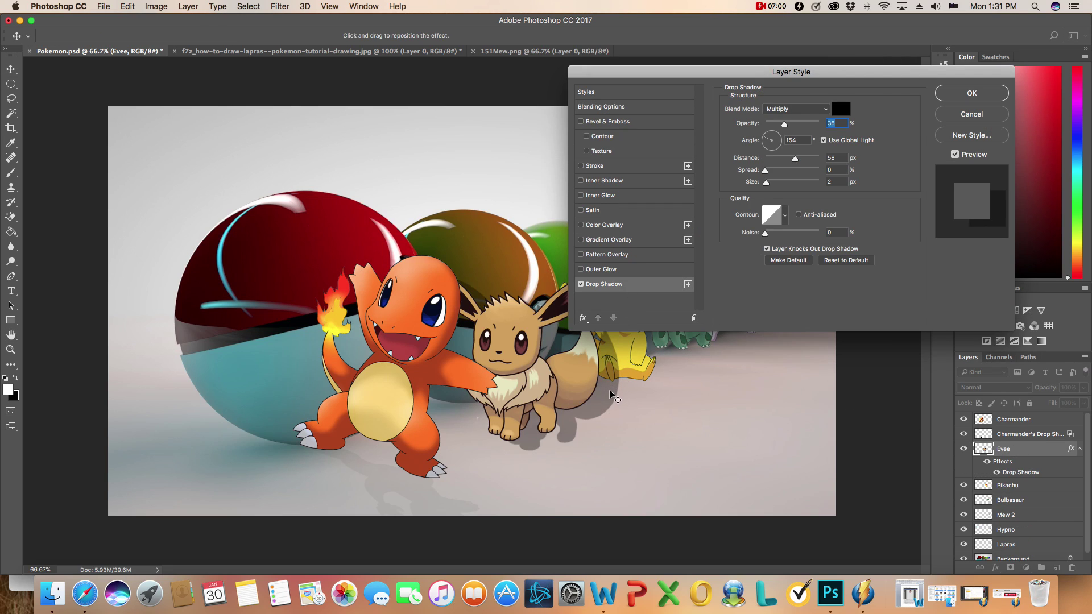
mouse_move(605, 401)
mouse_down()
mouse_move(681, 417)
mouse_move(590, 397)
mouse_up()
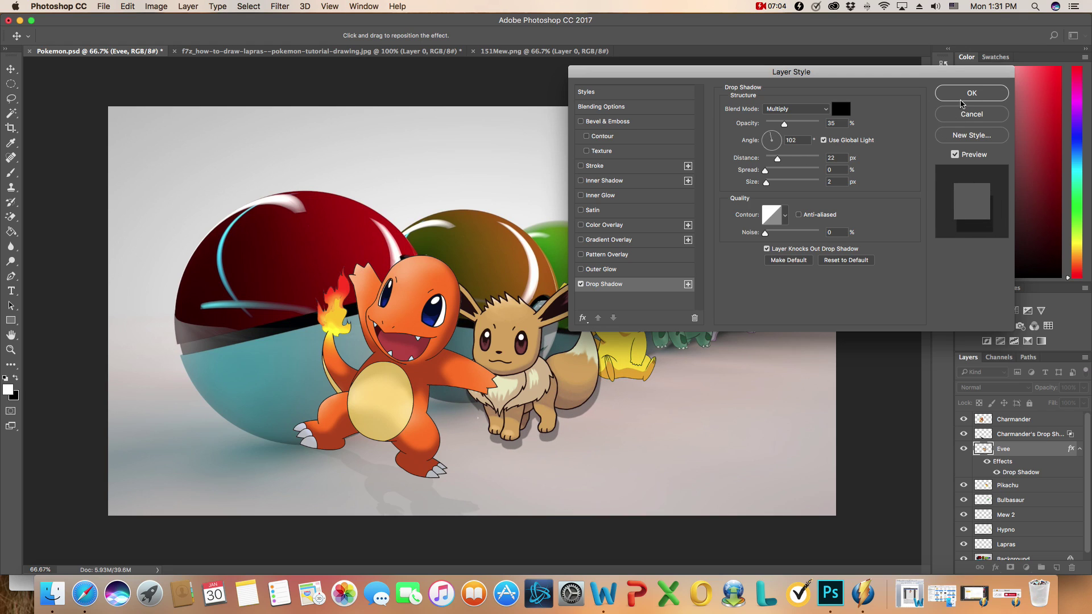
click(963, 96)
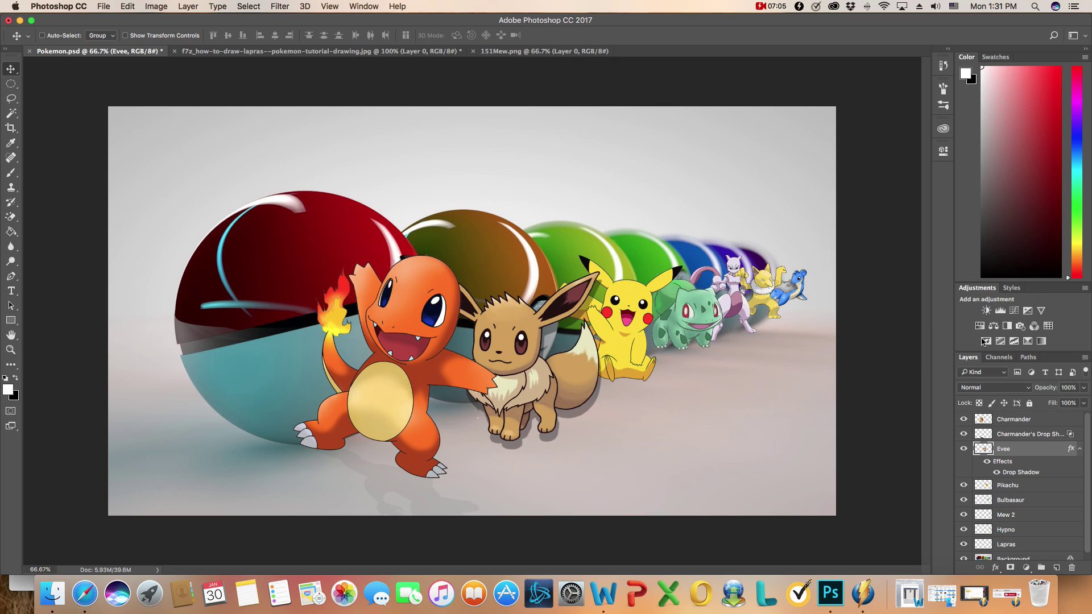
Split Evee's drop shadow effect onto its own Evee's Drop Shadow layer
right_click(1017, 474)
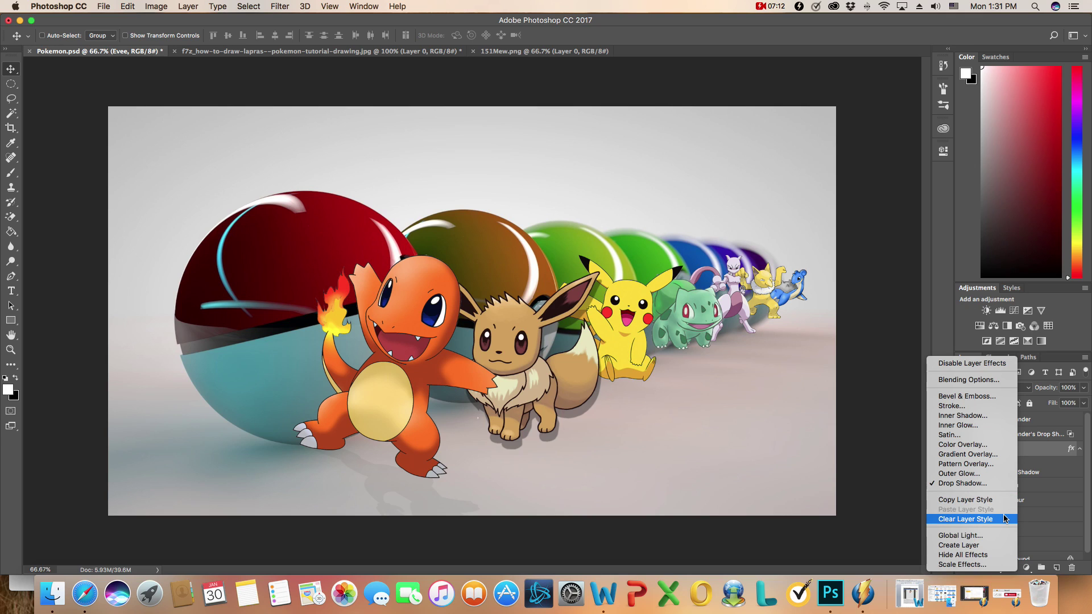
click(990, 549)
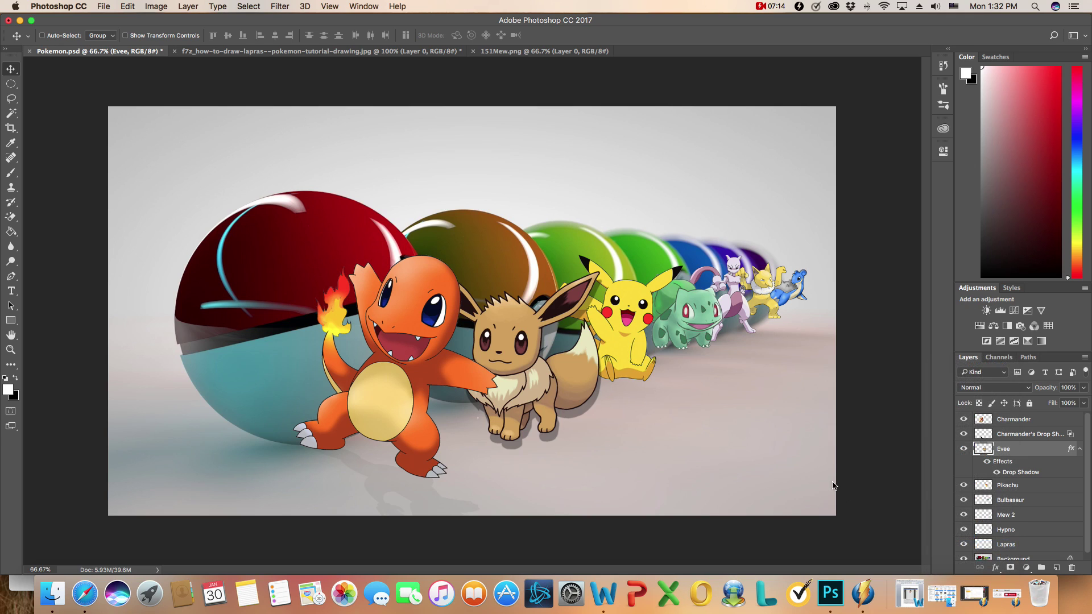
click(633, 205)
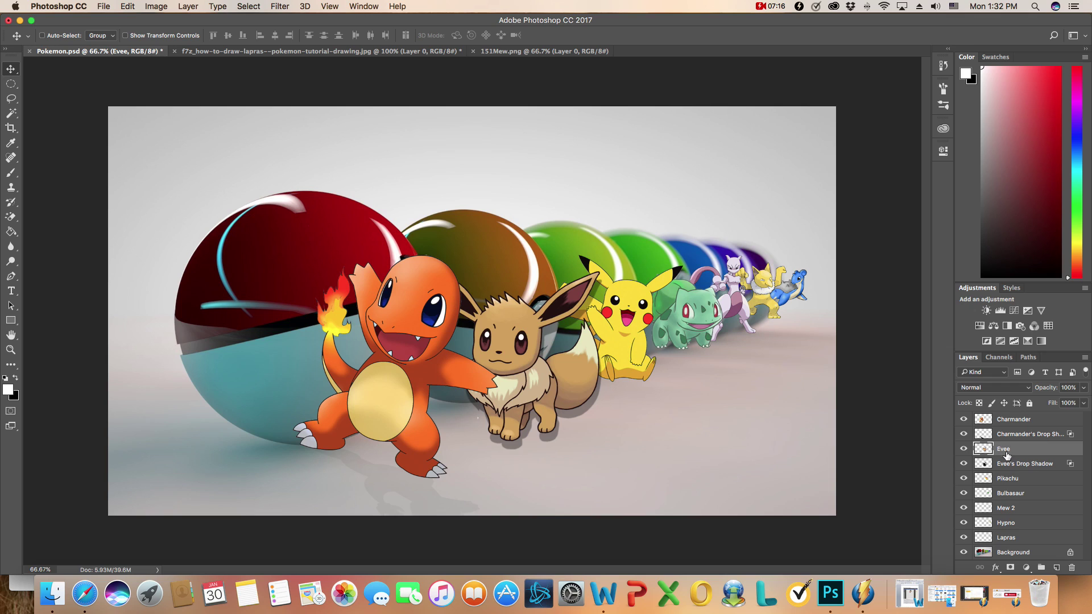
Free Transform Evee's shadow, skewing it to lie across the floor behind him
click(127, 6)
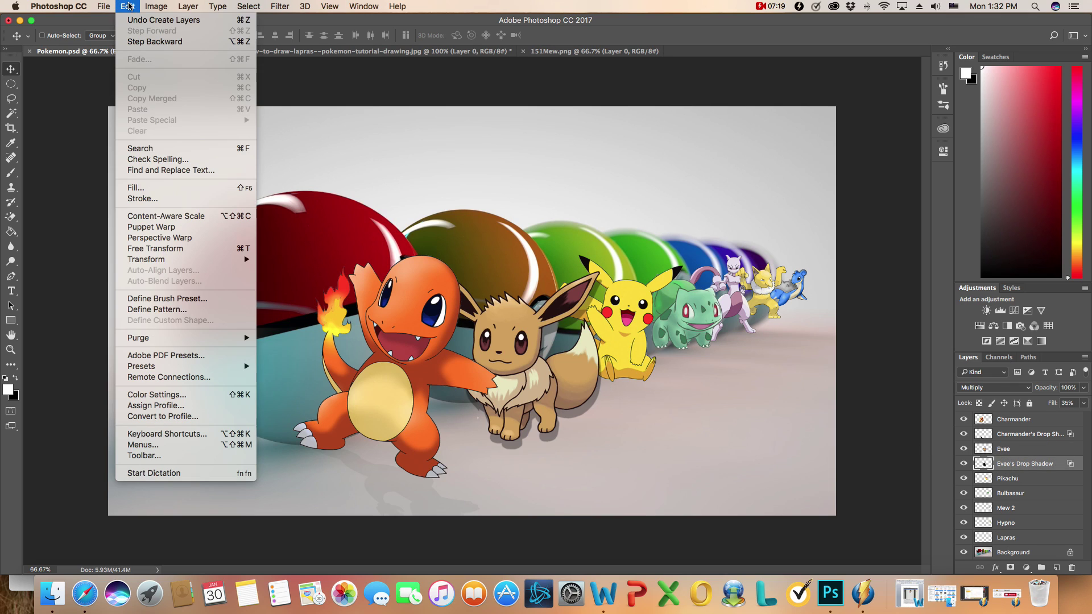
click(145, 249)
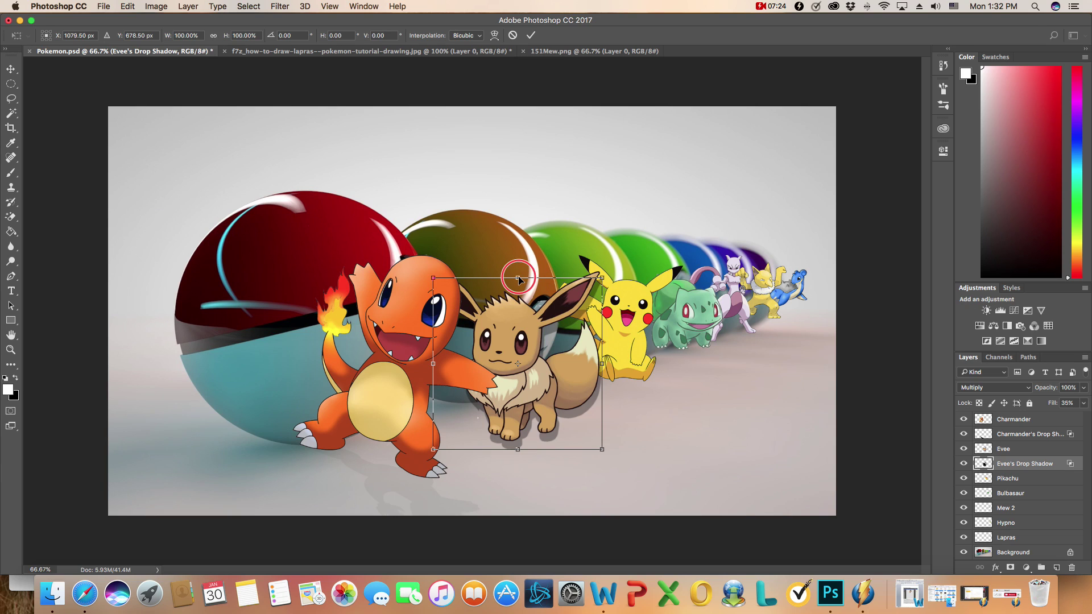
drag(519, 278, 647, 505)
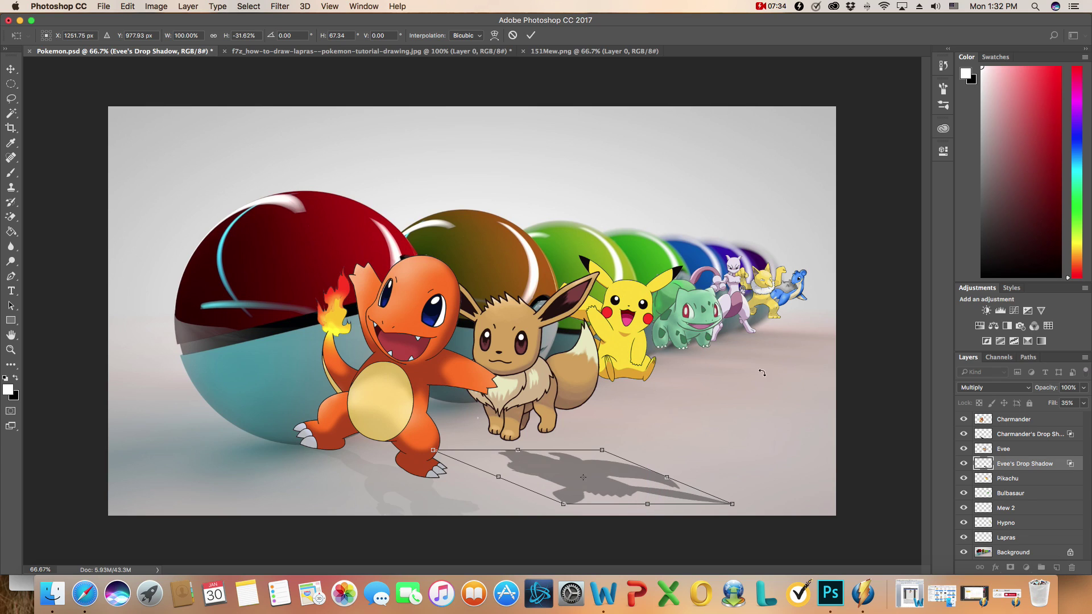
drag(609, 488, 552, 485)
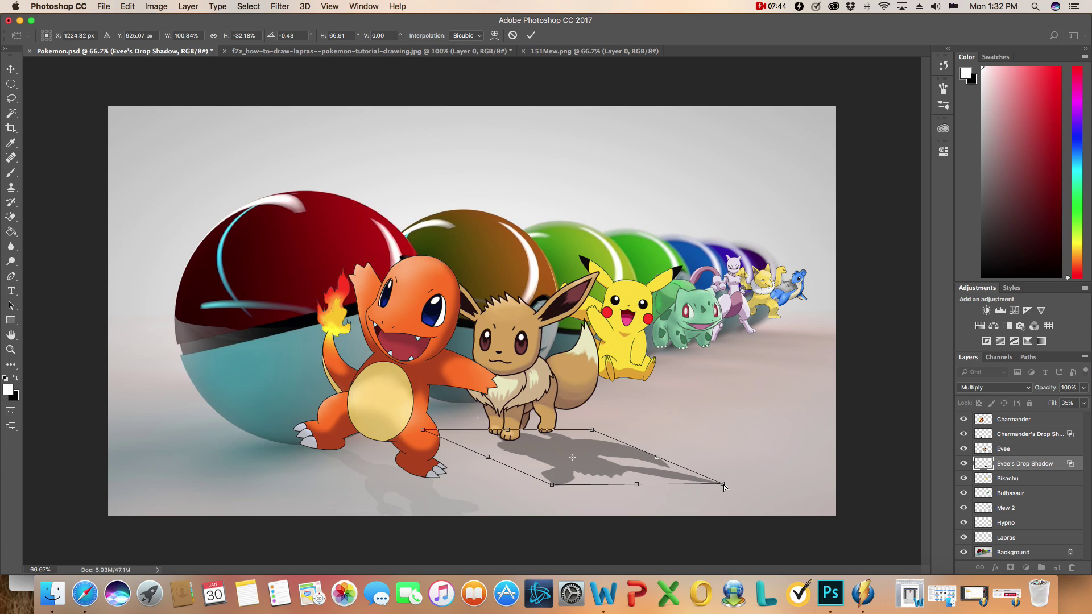
drag(724, 486, 697, 482)
drag(608, 477, 594, 474)
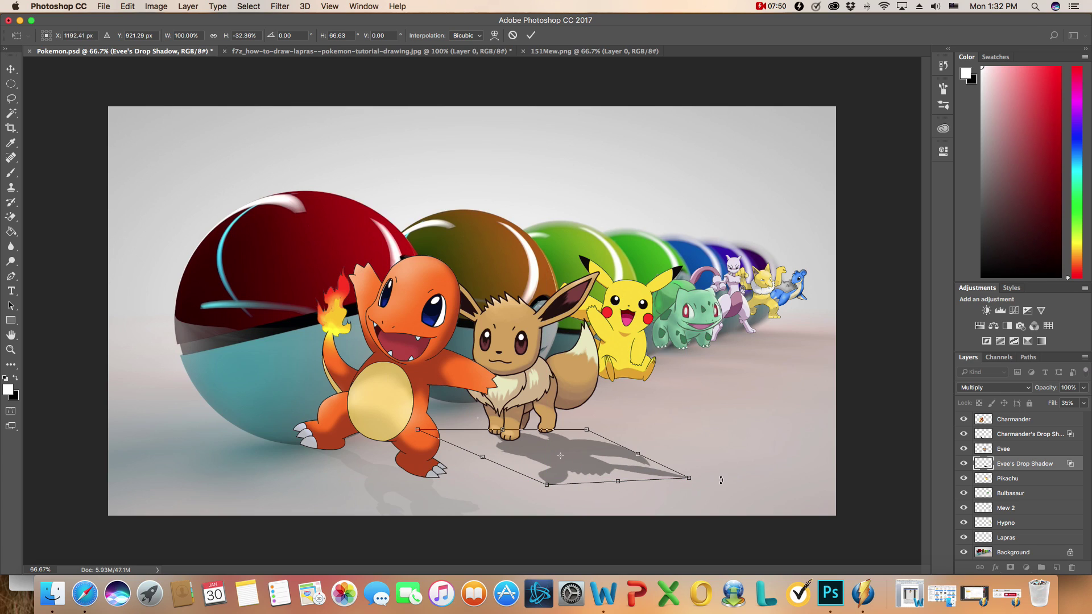
key(Return)
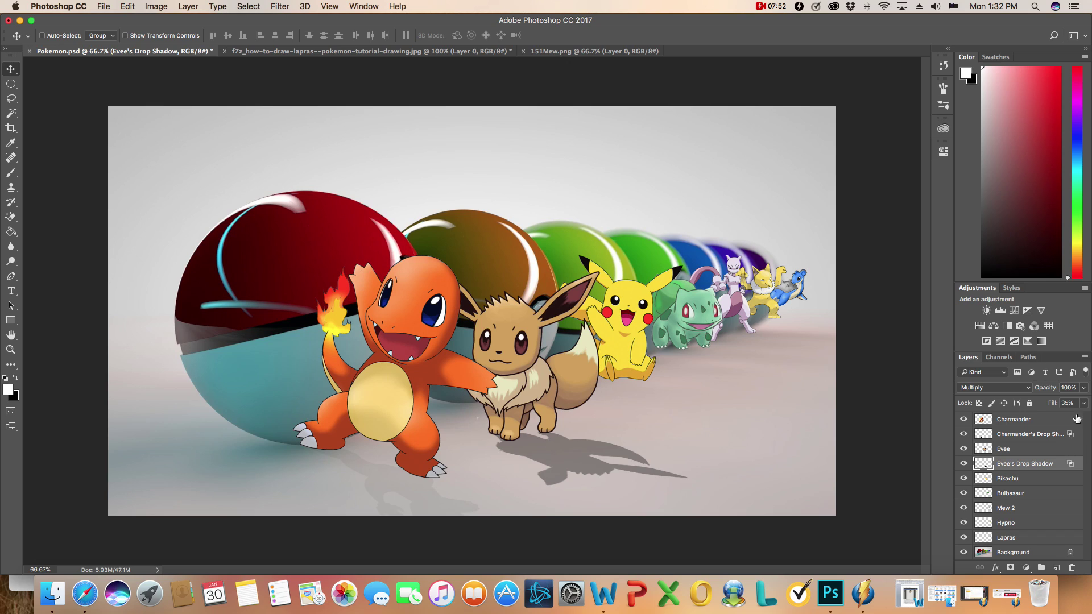
Set the Evee's Drop Shadow layer opacity to 18%
click(1084, 387)
drag(1085, 401, 1042, 405)
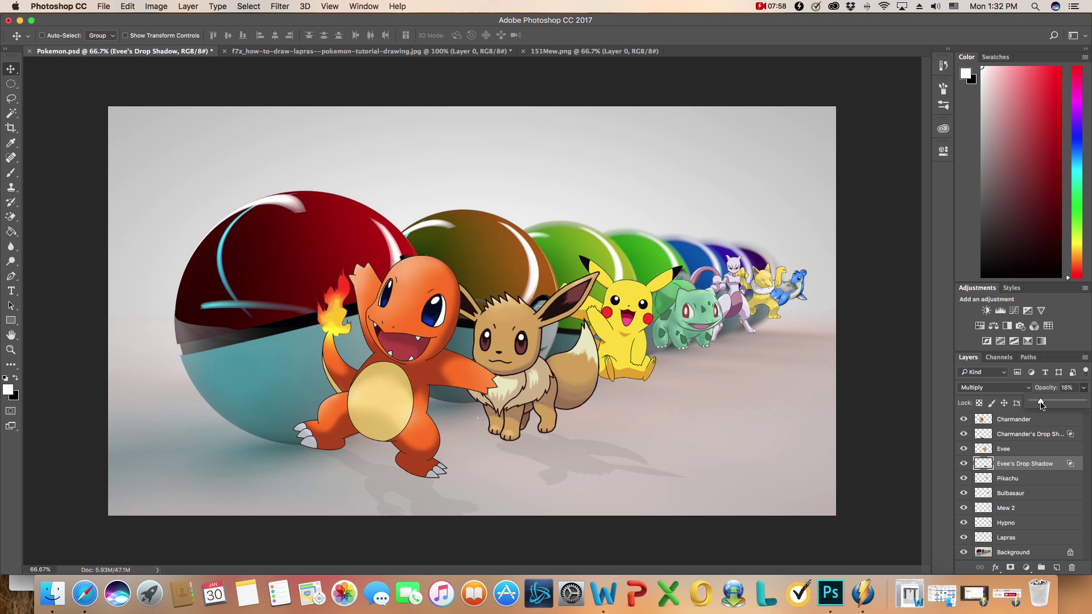
key(Return)
Select the Pikachu layer and scroll through the Layers panel
click(1018, 480)
click(1007, 594)
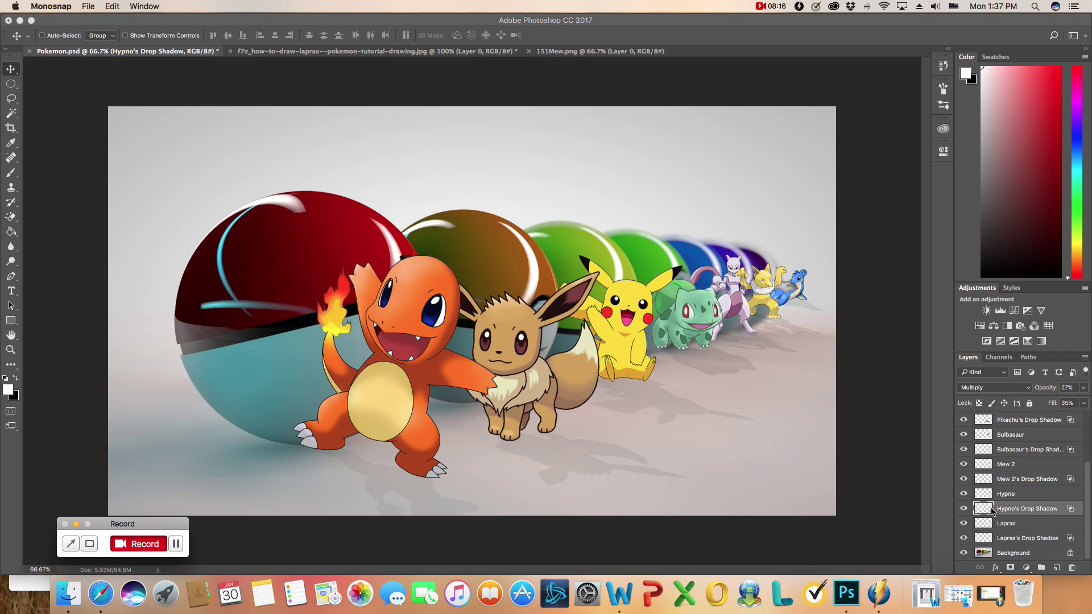
scroll(1004, 508, up, 3)
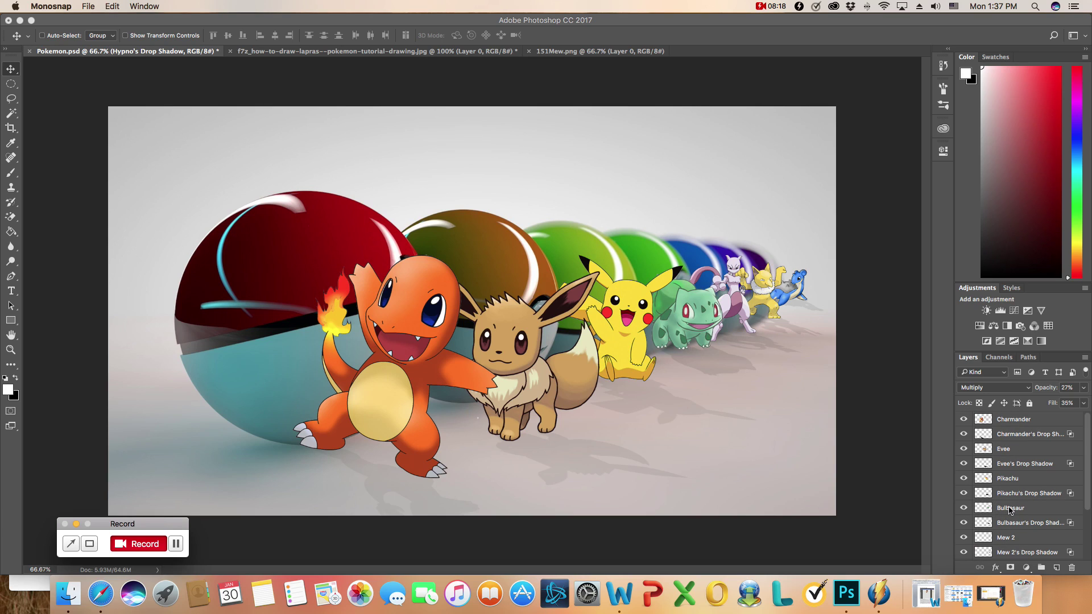
scroll(1009, 510, down, 3)
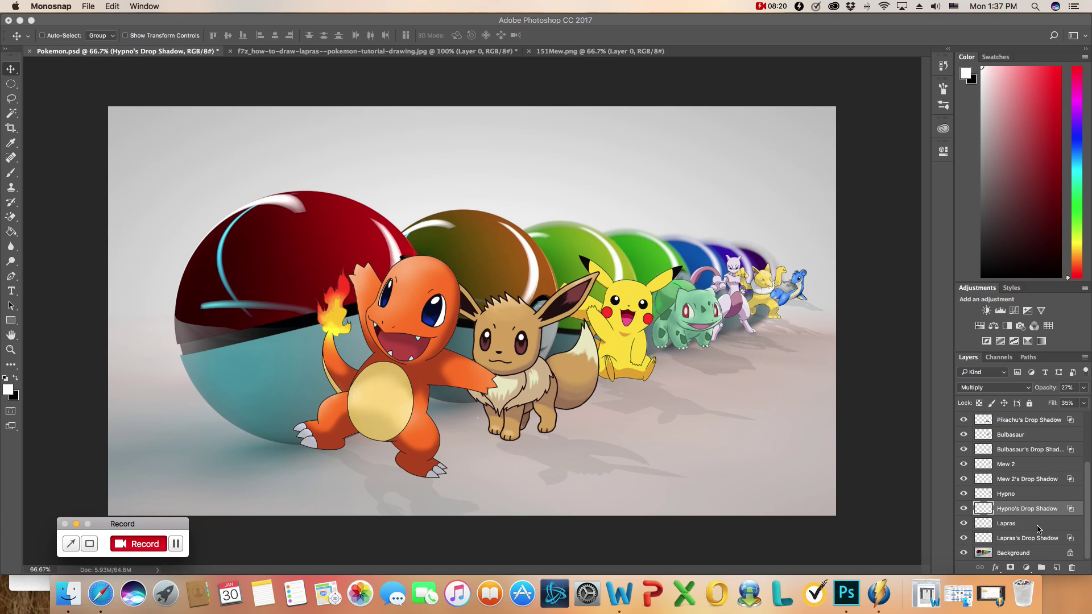
scroll(1035, 554, up, 3)
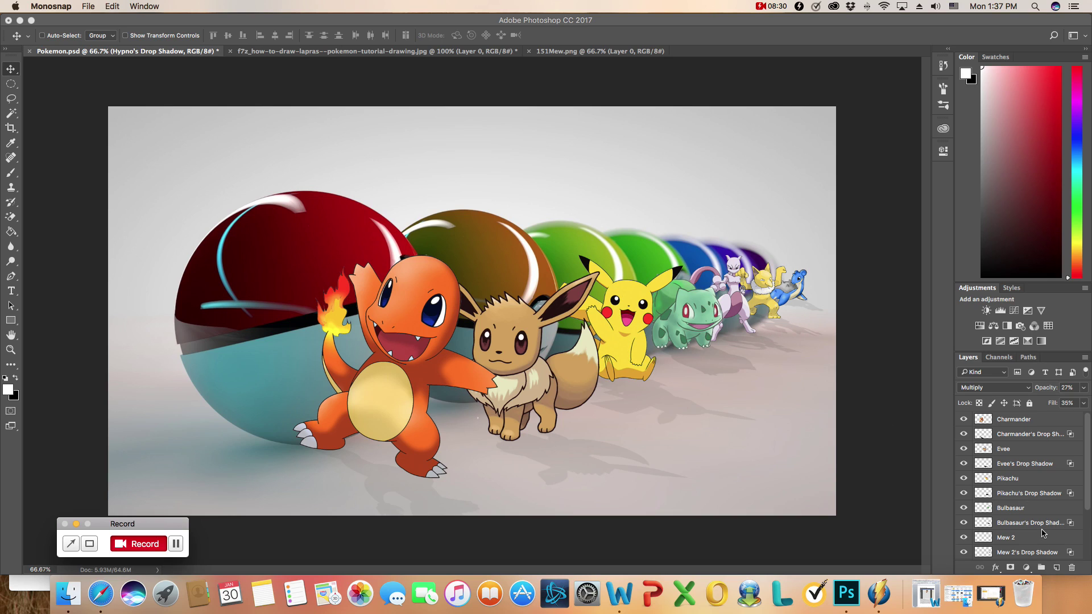
scroll(1042, 533, down, 5)
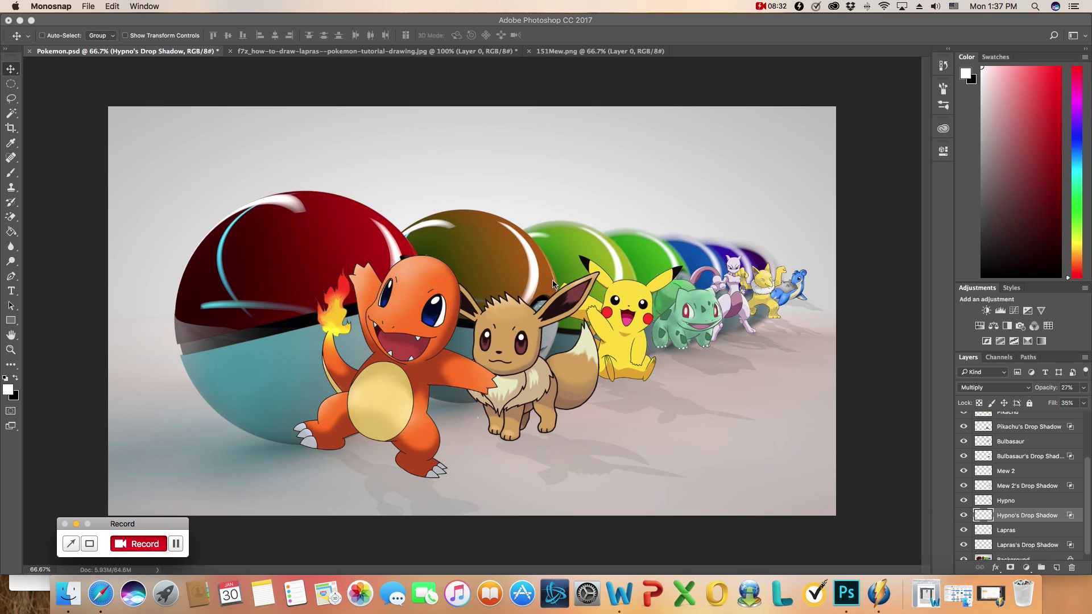
click(111, 8)
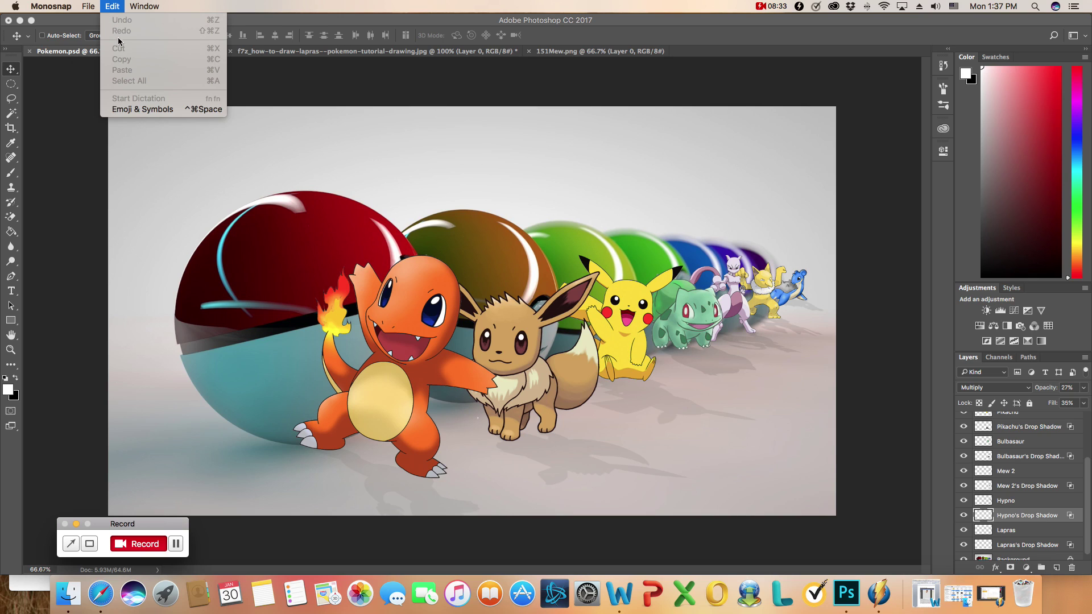
click(112, 7)
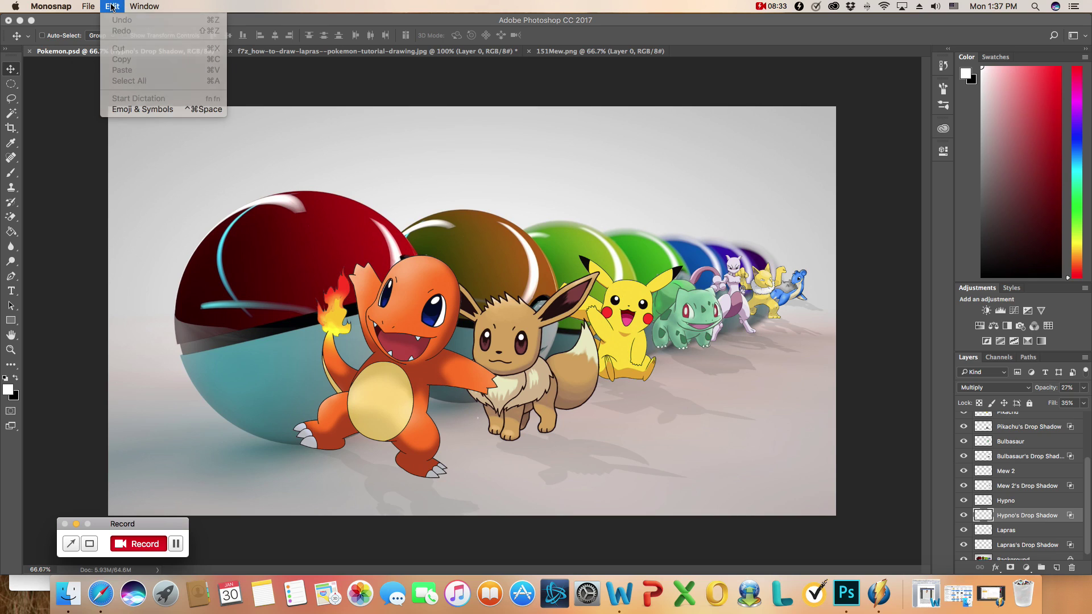
click(1025, 510)
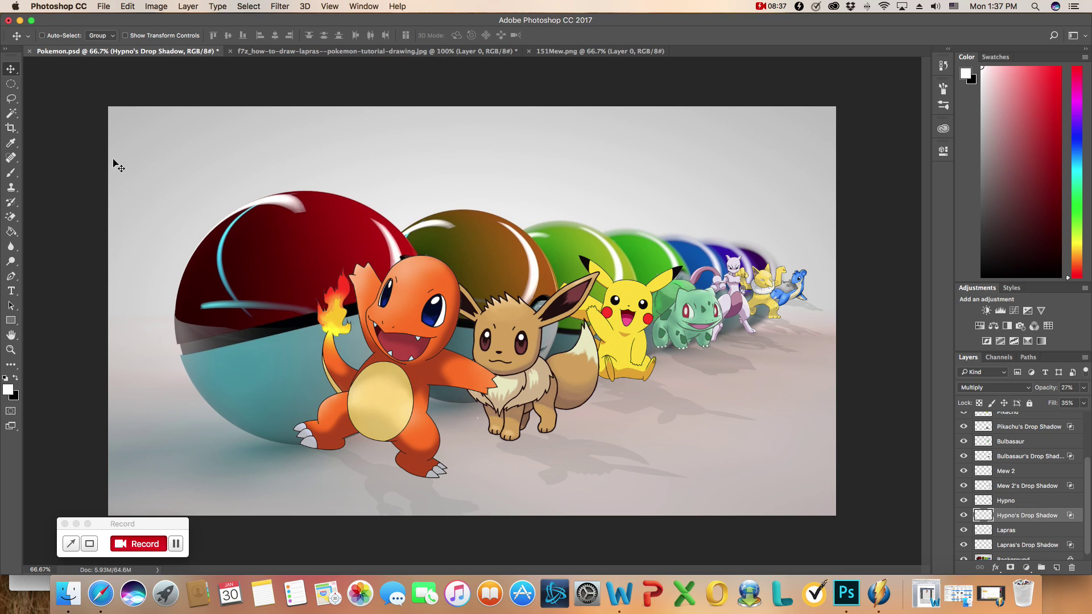
Skew Hypno's drop shadow about -5° and move it into place under Hypno
click(127, 7)
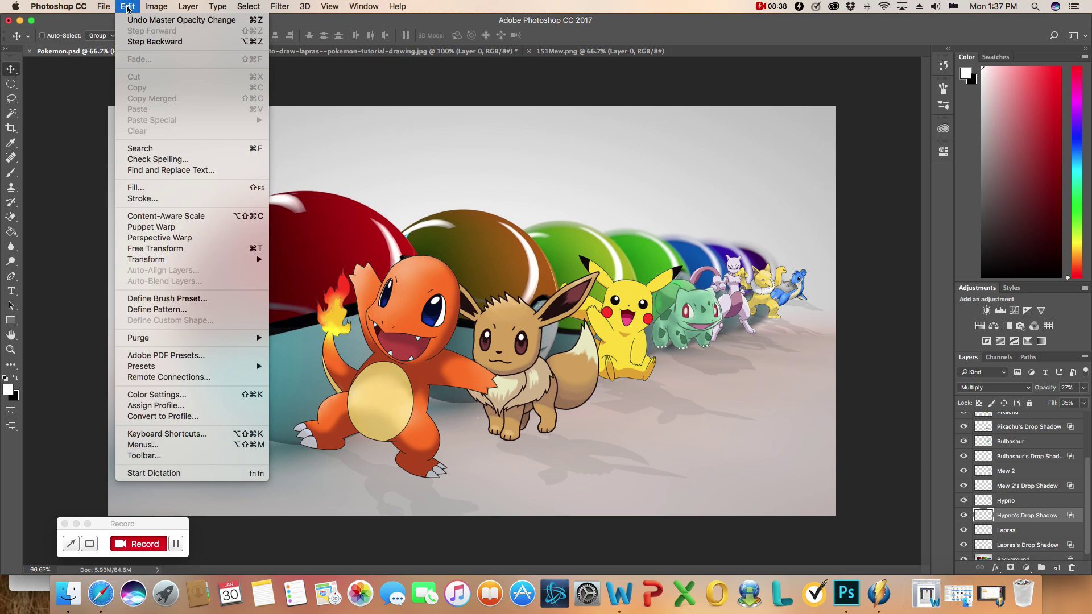
click(137, 249)
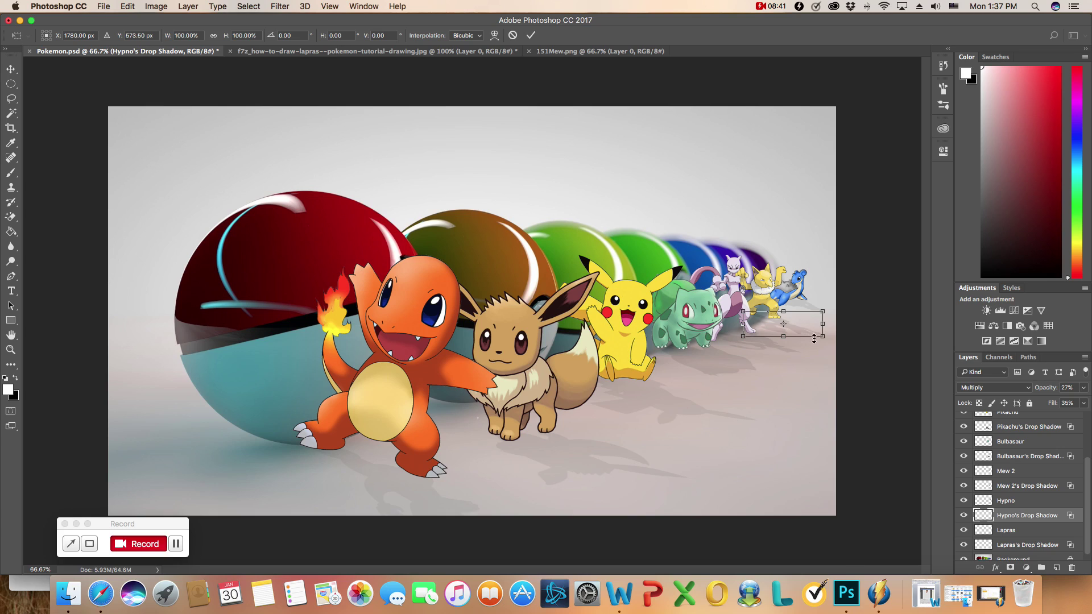
mouse_move(824, 314)
mouse_down()
mouse_move(783, 304)
mouse_move(795, 339)
mouse_move(825, 336)
mouse_up()
key(Return)
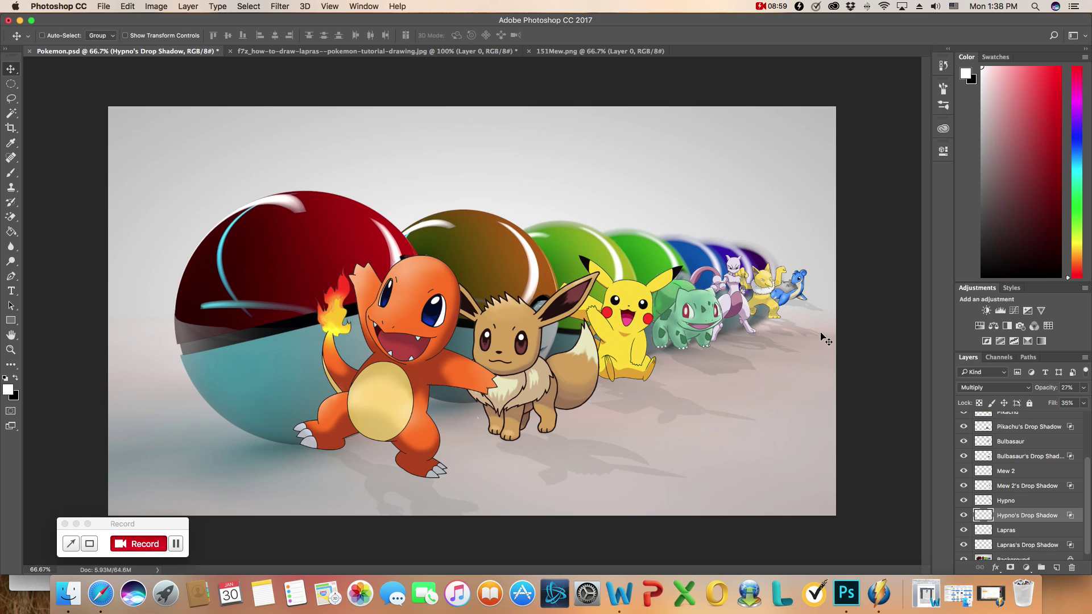
drag(804, 327, 806, 332)
Scale Charmander's drop shadow to about 118% and shift it down-left under his feet
scroll(1032, 508, up, 3)
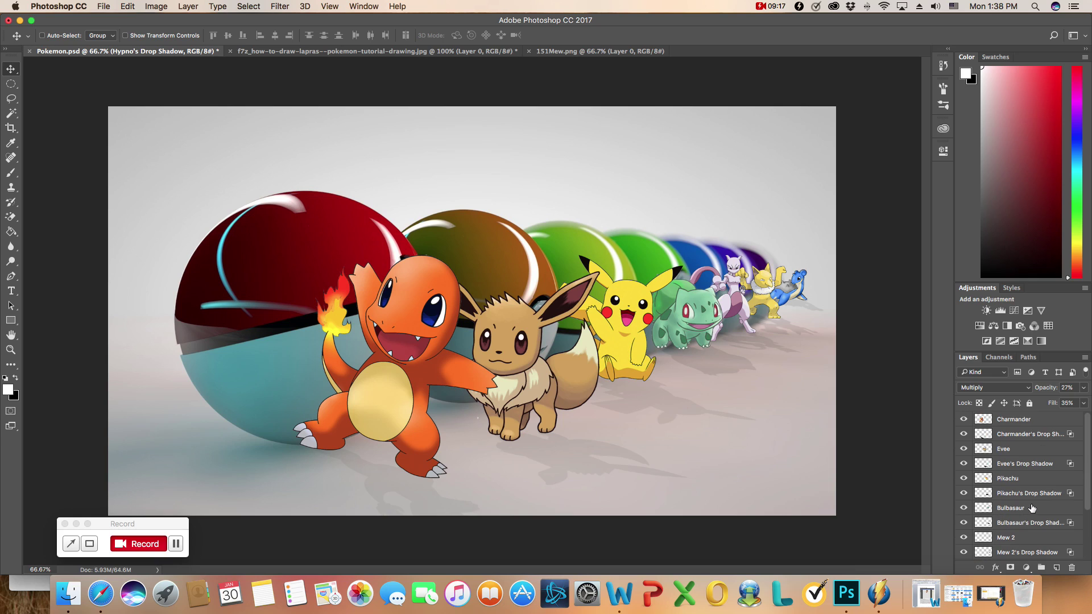
click(1042, 434)
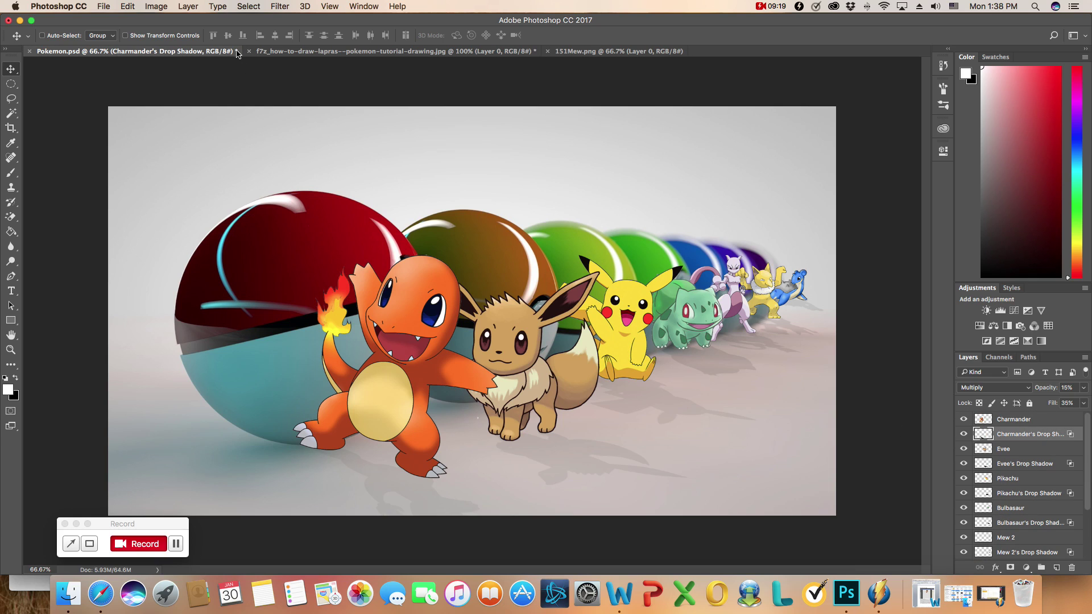
click(128, 6)
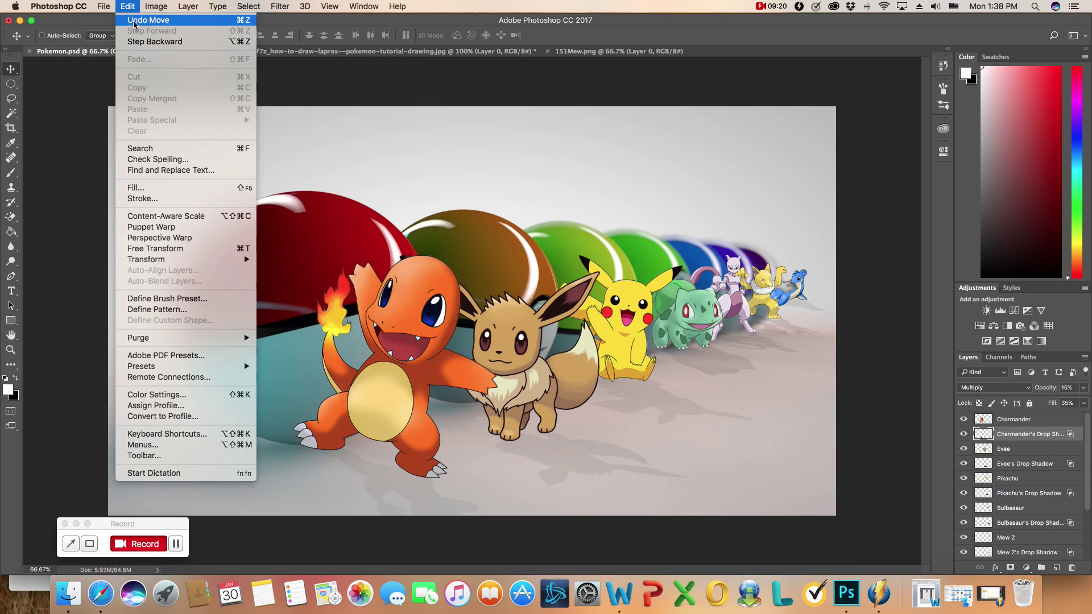
click(180, 248)
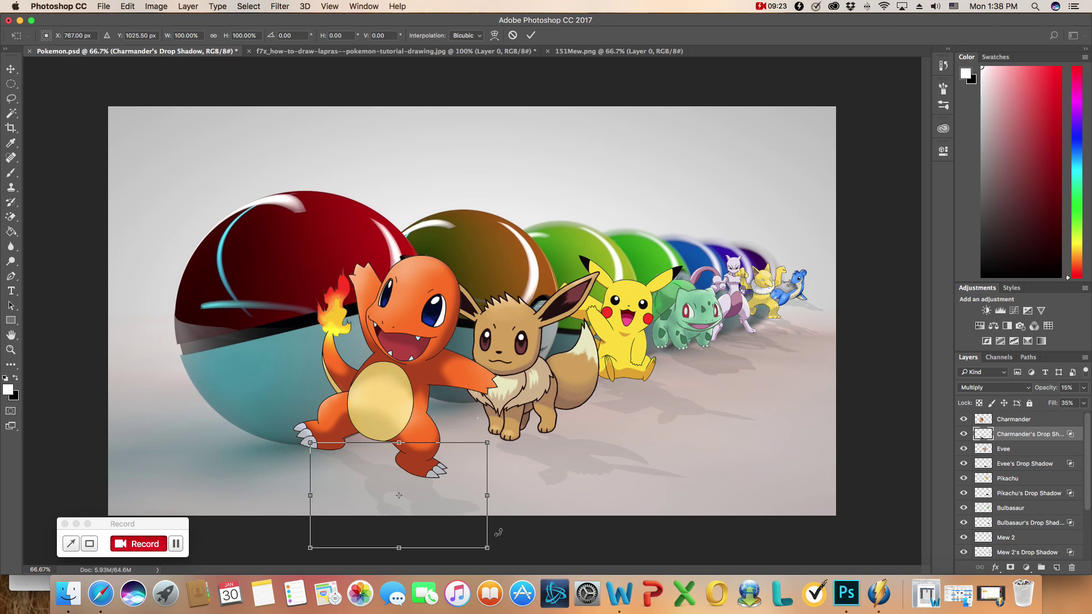
drag(488, 548, 519, 572)
mouse_move(481, 518)
mouse_down()
mouse_move(472, 530)
mouse_move(475, 521)
mouse_up()
key(Return)
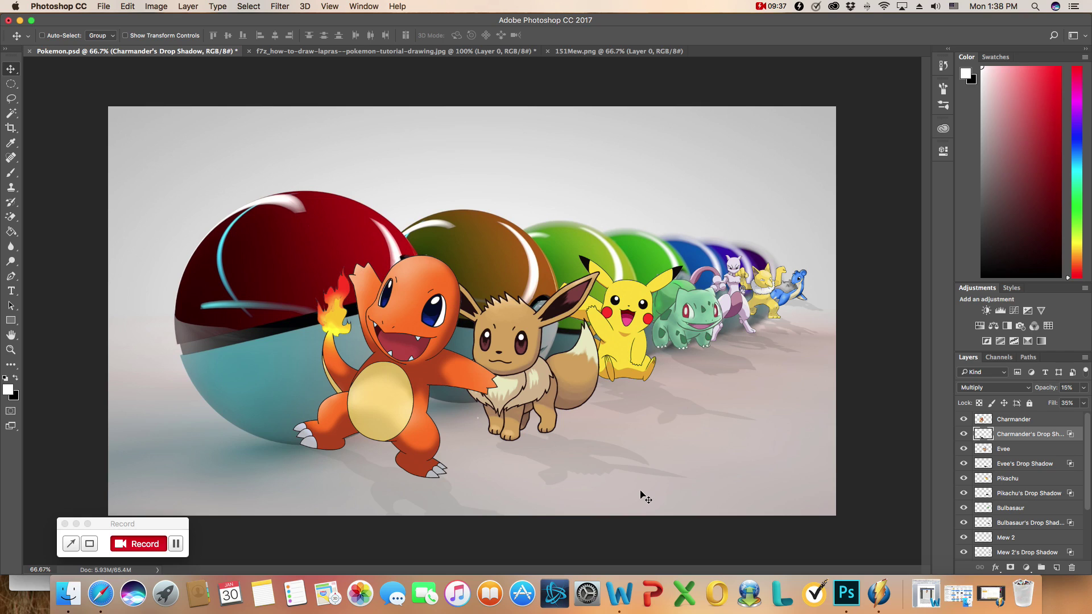
click(175, 545)
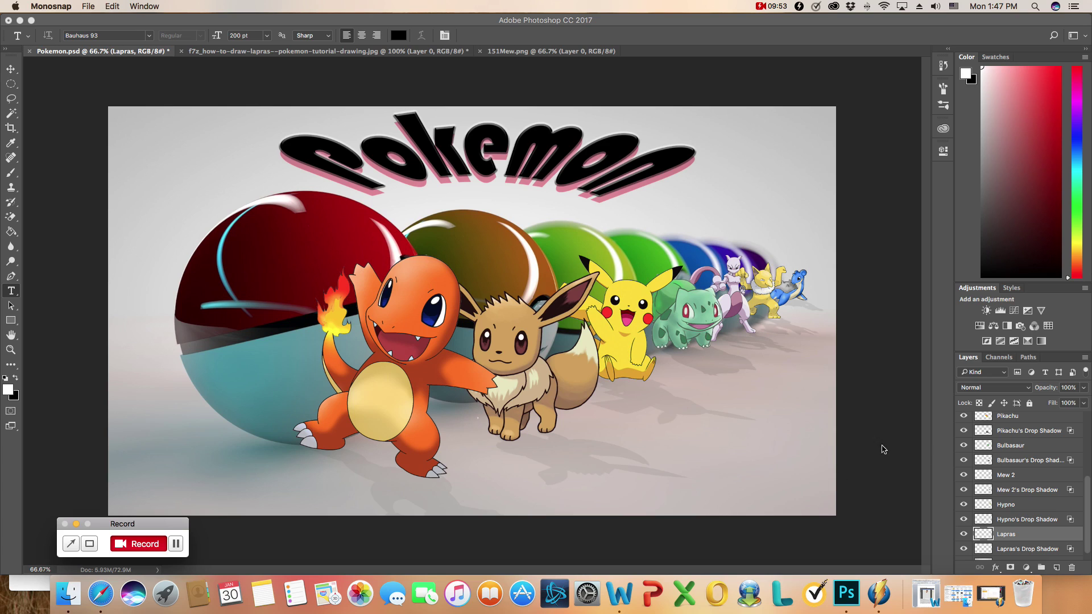
Delete the existing arched Pokemon title layer
scroll(1008, 493, up, 4)
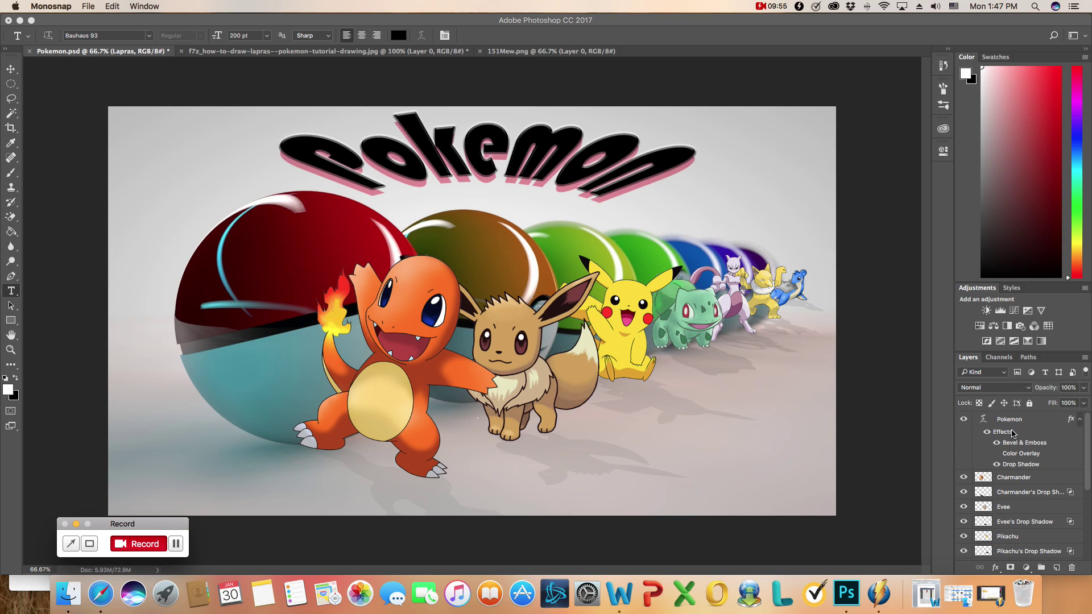
drag(1004, 423, 1073, 570)
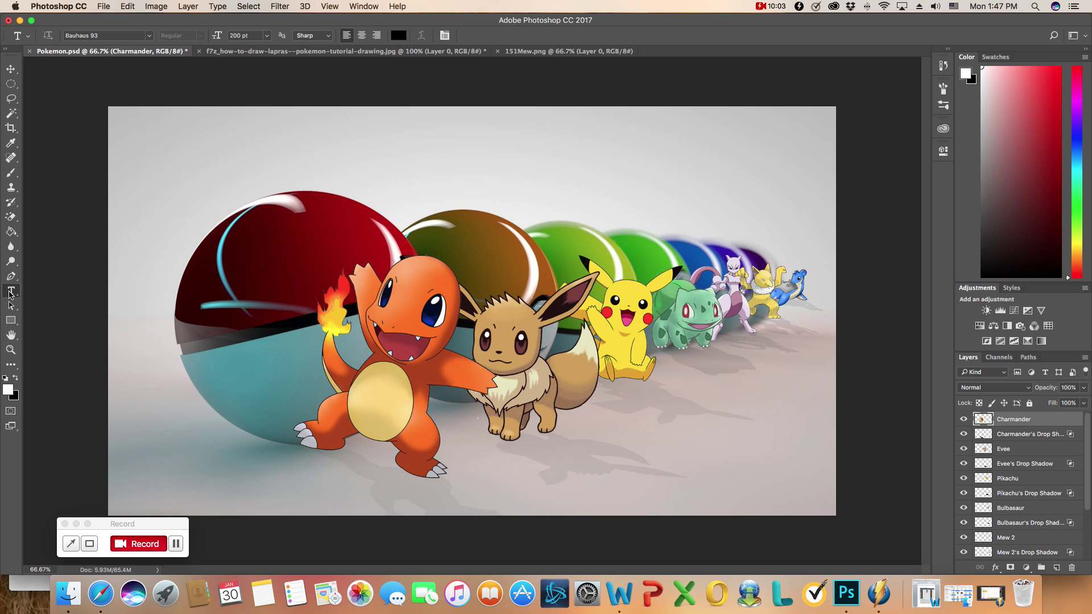
Choose Bauhaus 93 at 200 pt as the type font
click(149, 35)
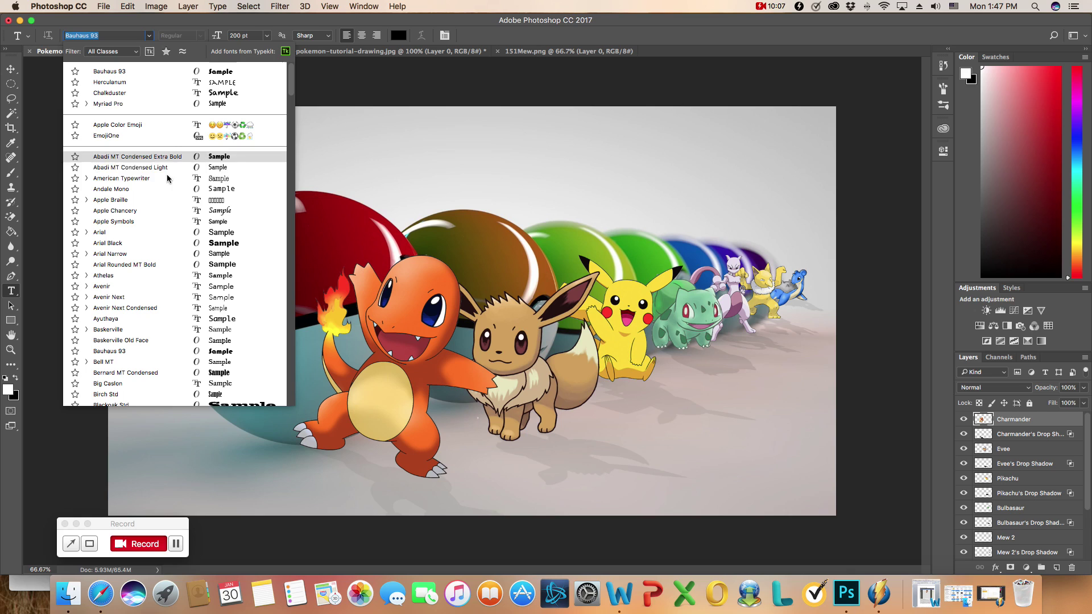
scroll(165, 192, down, 1)
scroll(164, 196, down, 1)
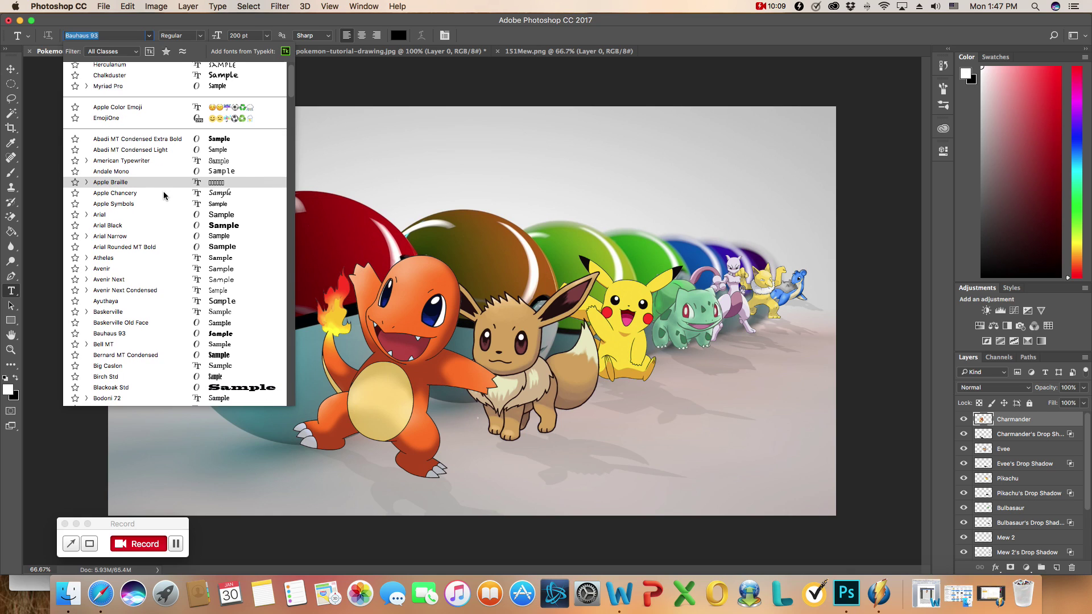
scroll(164, 195, down, 6)
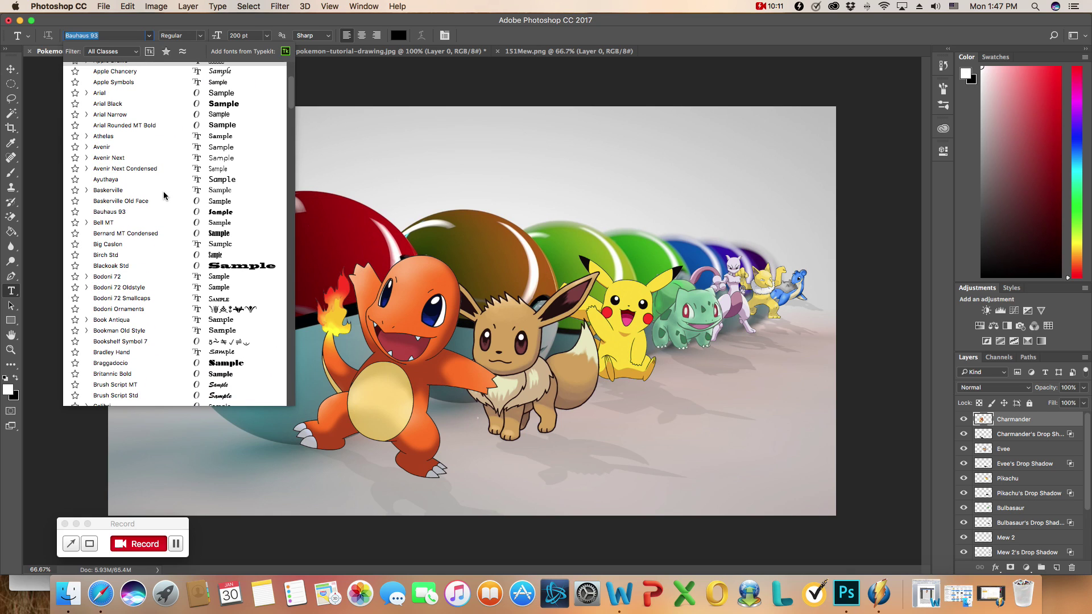
scroll(164, 196, down, 1)
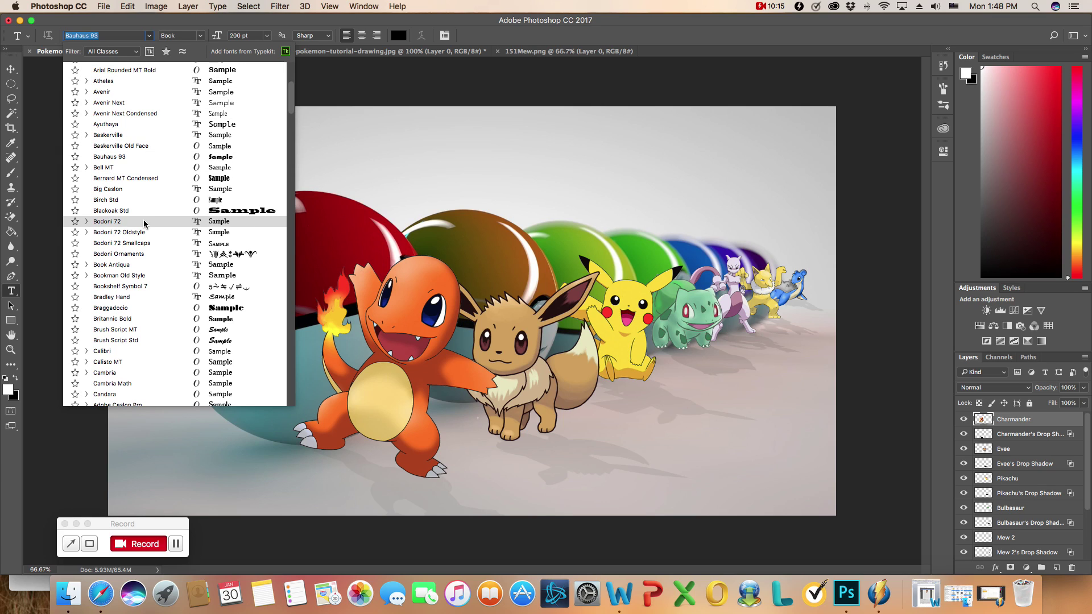
click(147, 159)
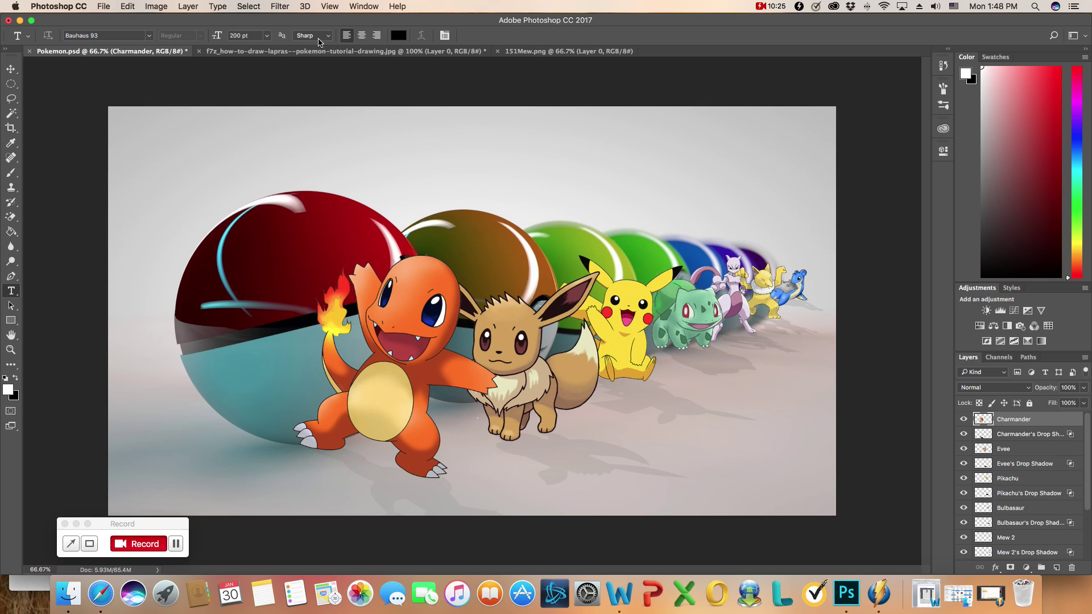
Type 'Pokemon' near the top of the canvas and select the word
click(357, 156)
text(Po)
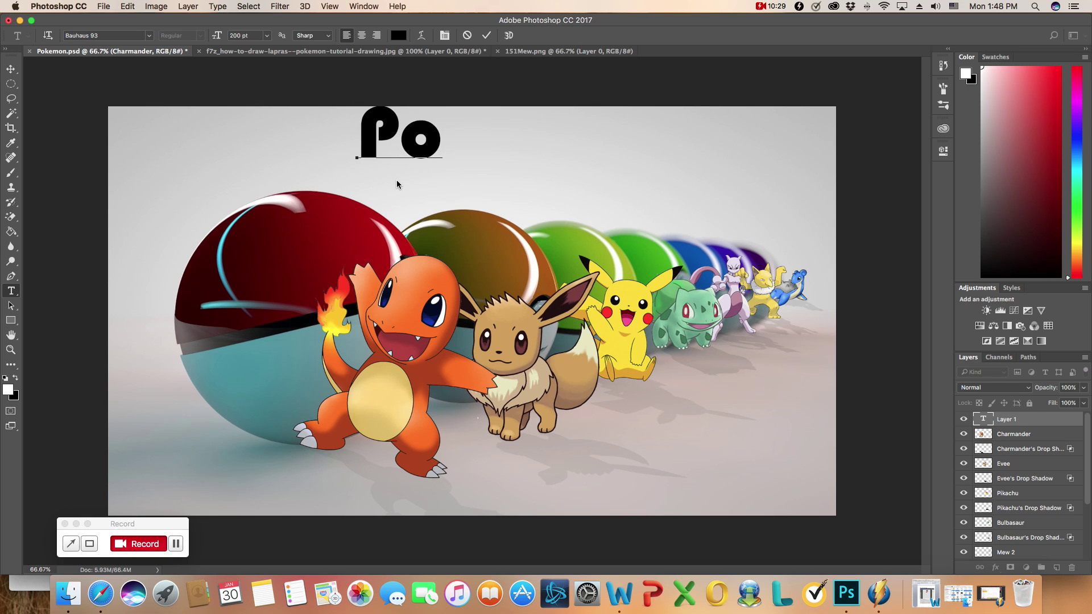
text(kemo)
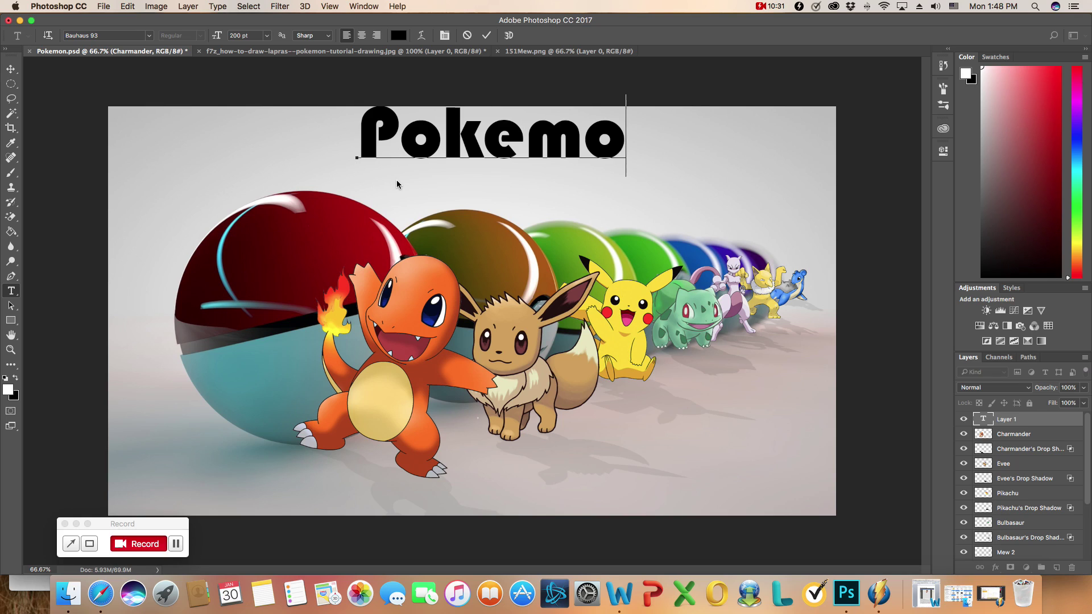
text(n)
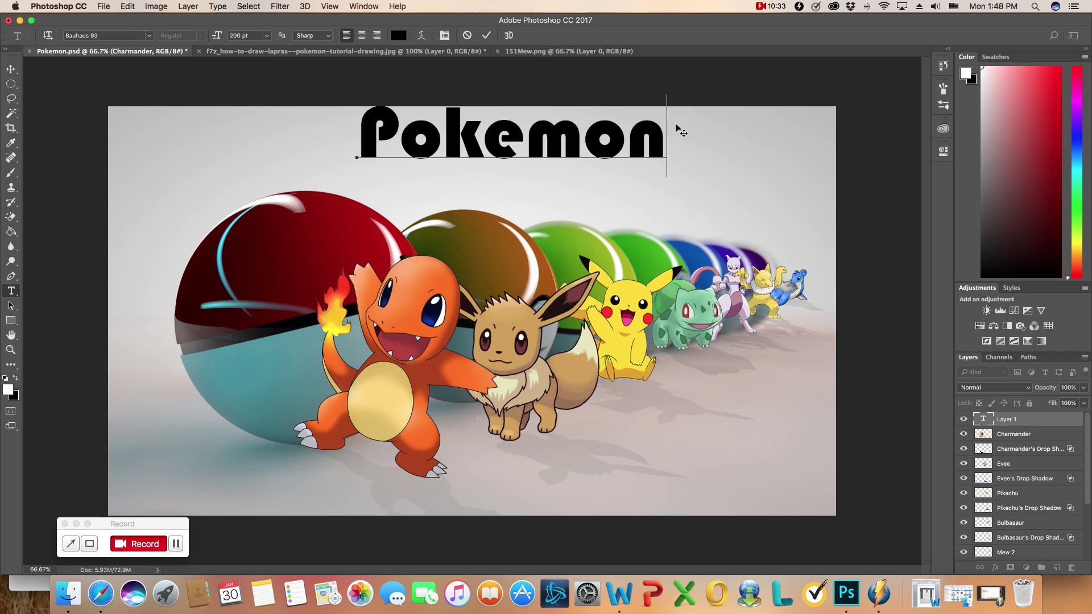
drag(680, 132, 347, 154)
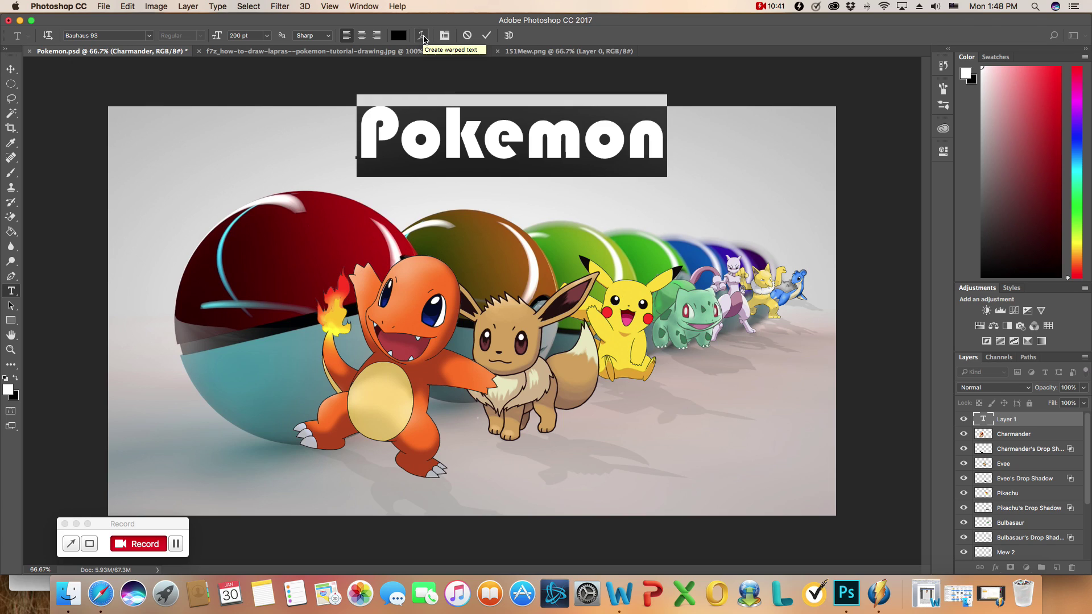
Apply an Arc warp to the Pokemon text: Bend +31%, Horizontal -57%, Vertical +7%
click(423, 36)
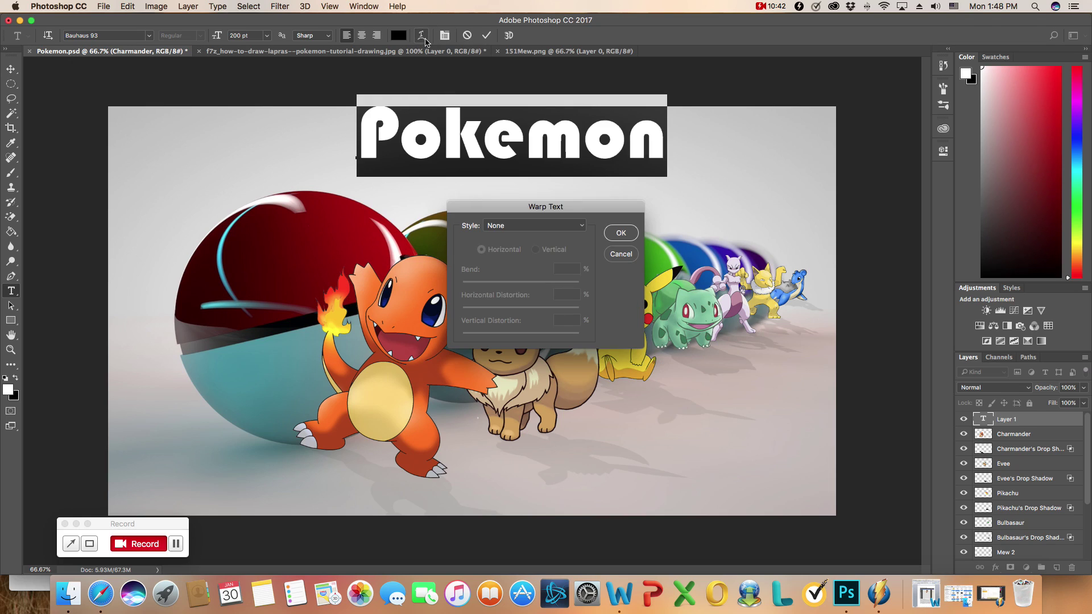
click(576, 228)
click(562, 247)
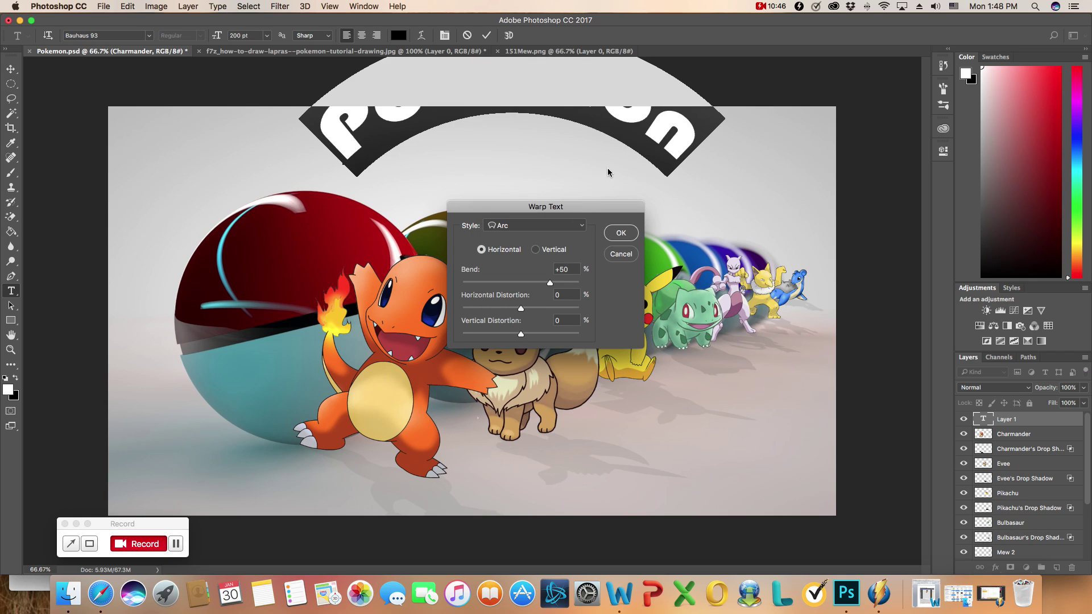
drag(598, 214, 693, 290)
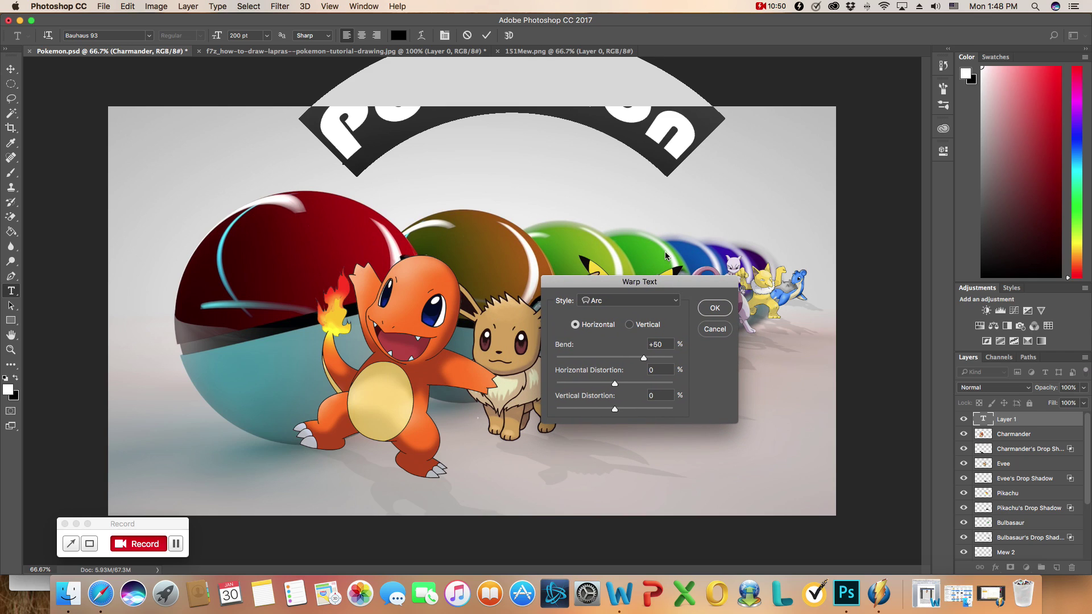
click(619, 359)
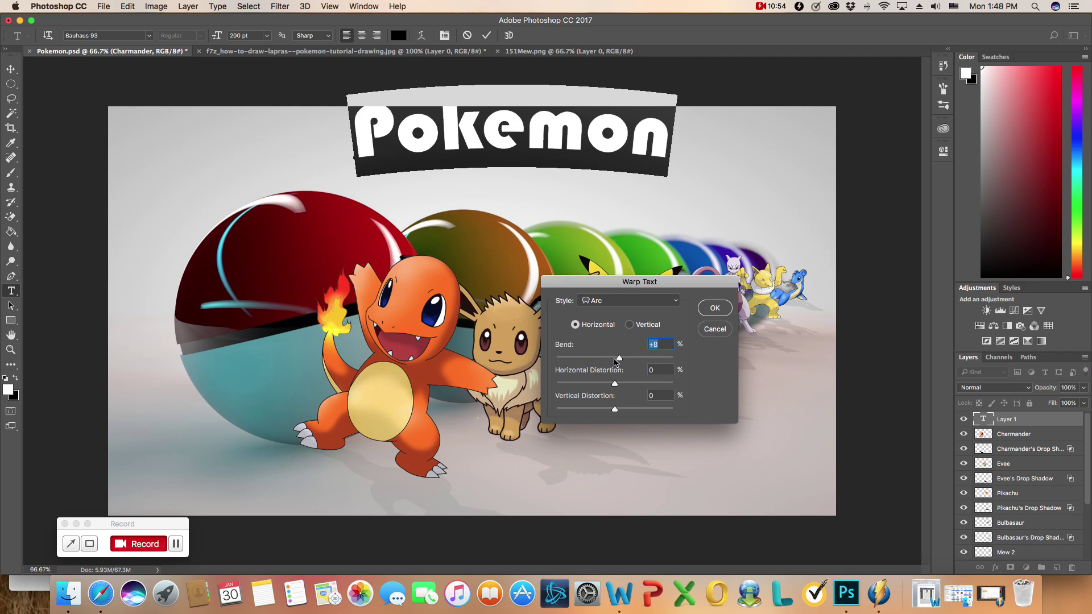
drag(629, 359, 608, 415)
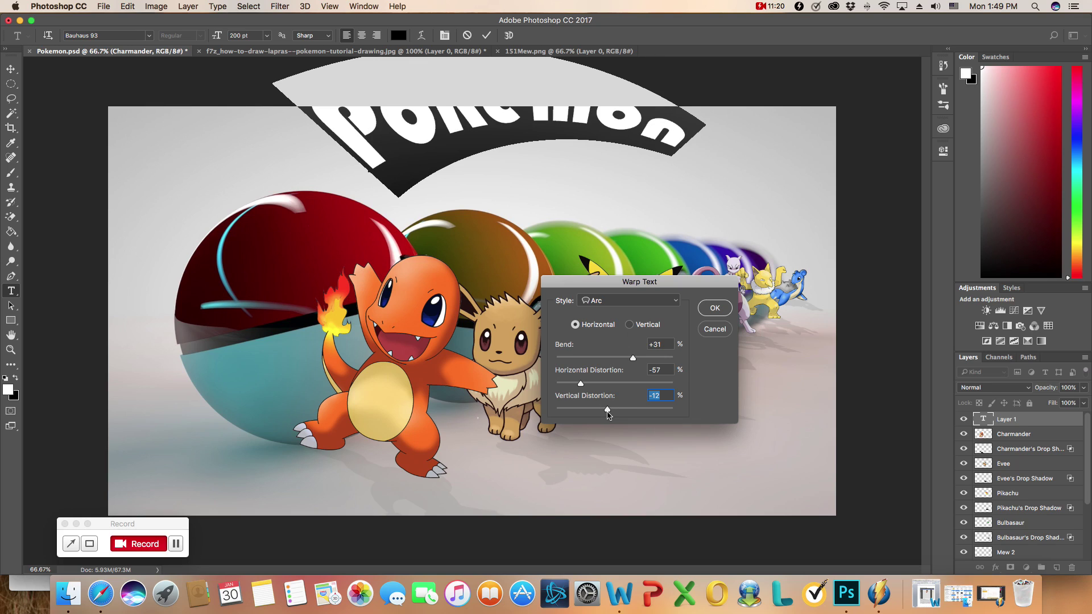
drag(615, 411, 628, 411)
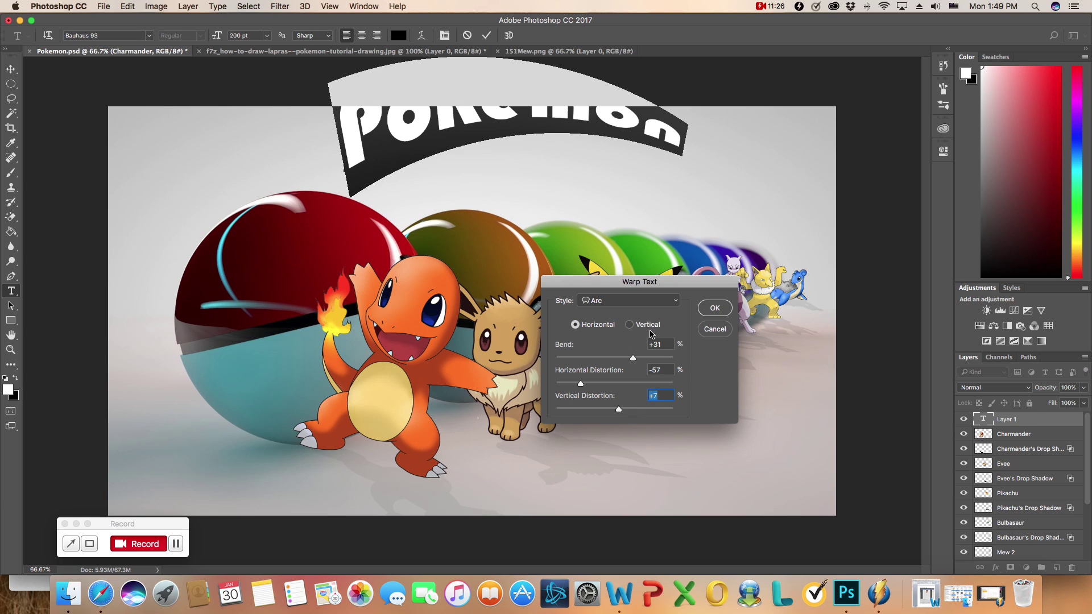
click(715, 308)
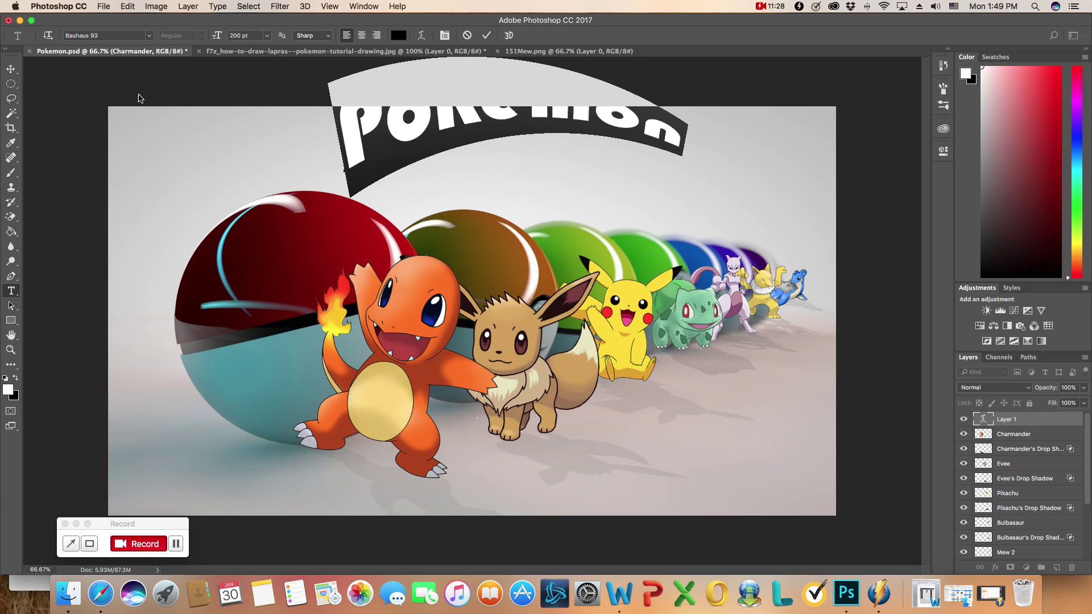
Move the arched title down onto the canvas and add an 18 px Inner Bevel
click(9, 69)
drag(416, 131, 458, 175)
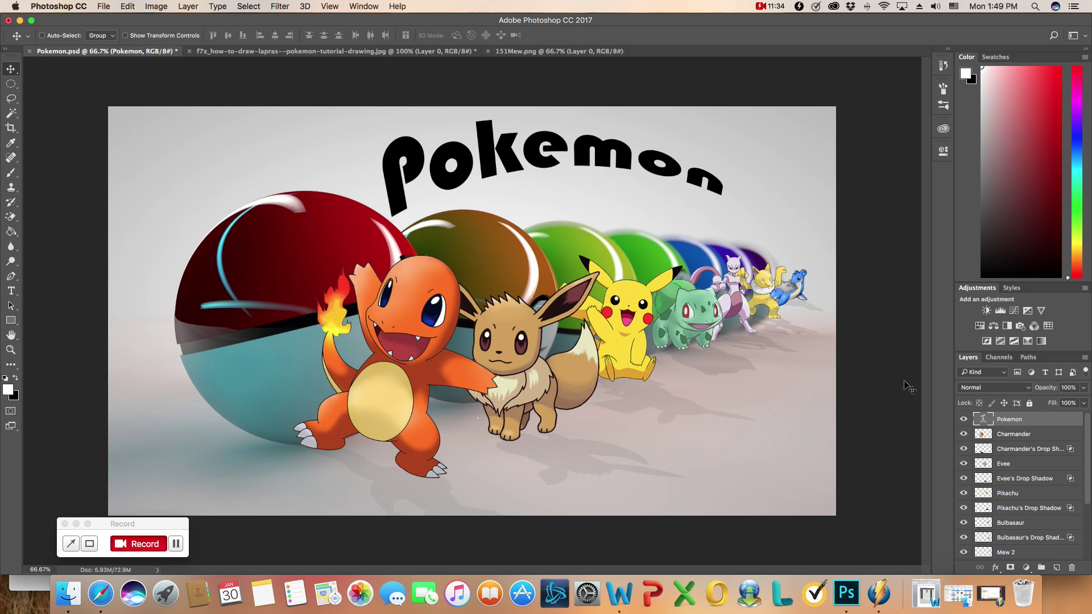
double_click(1035, 422)
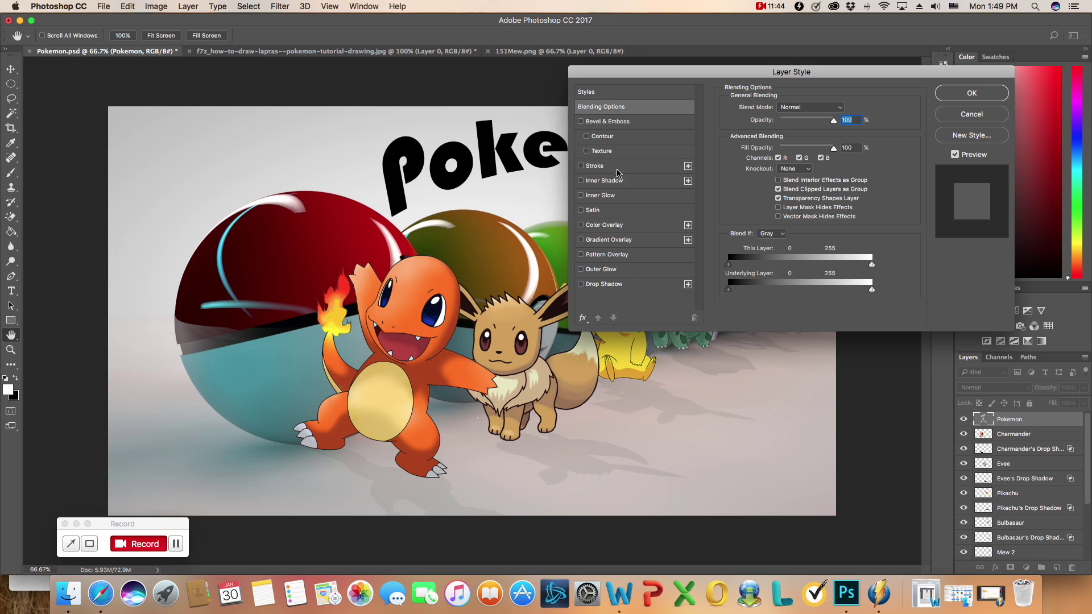
click(618, 122)
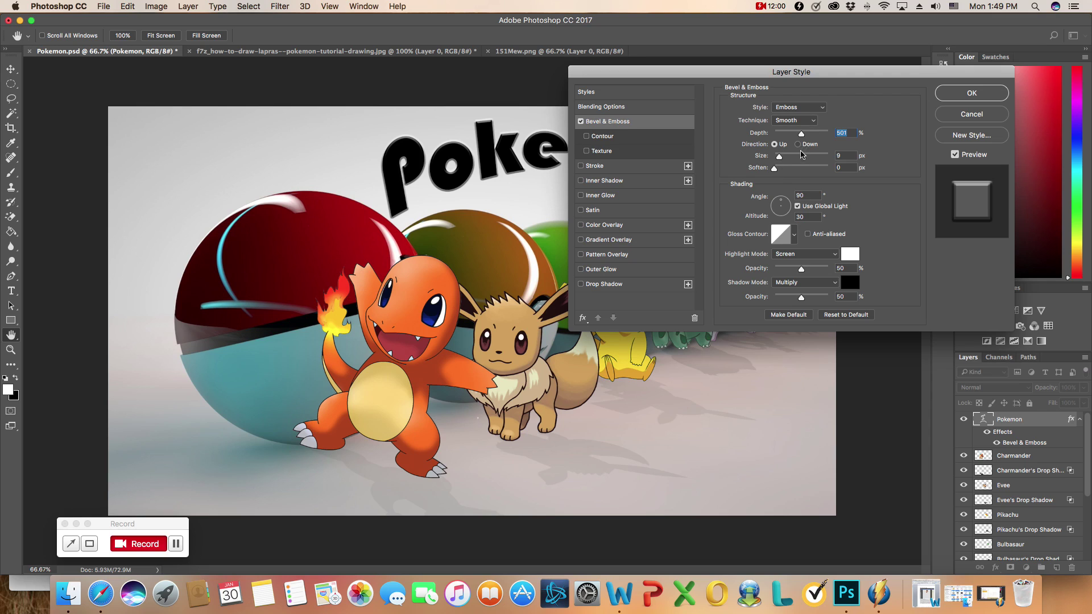
click(817, 108)
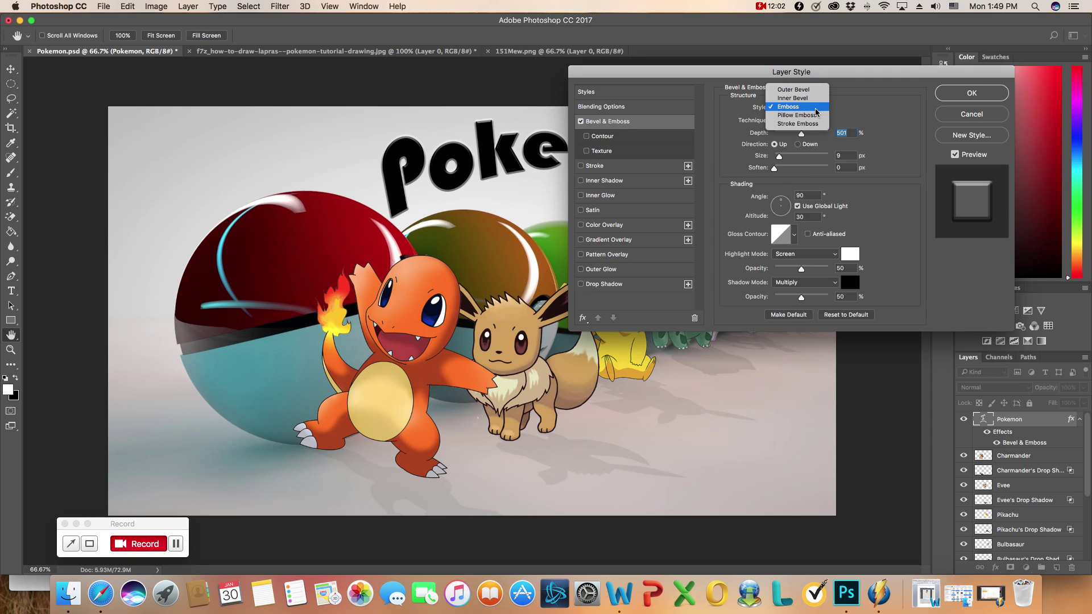
click(816, 87)
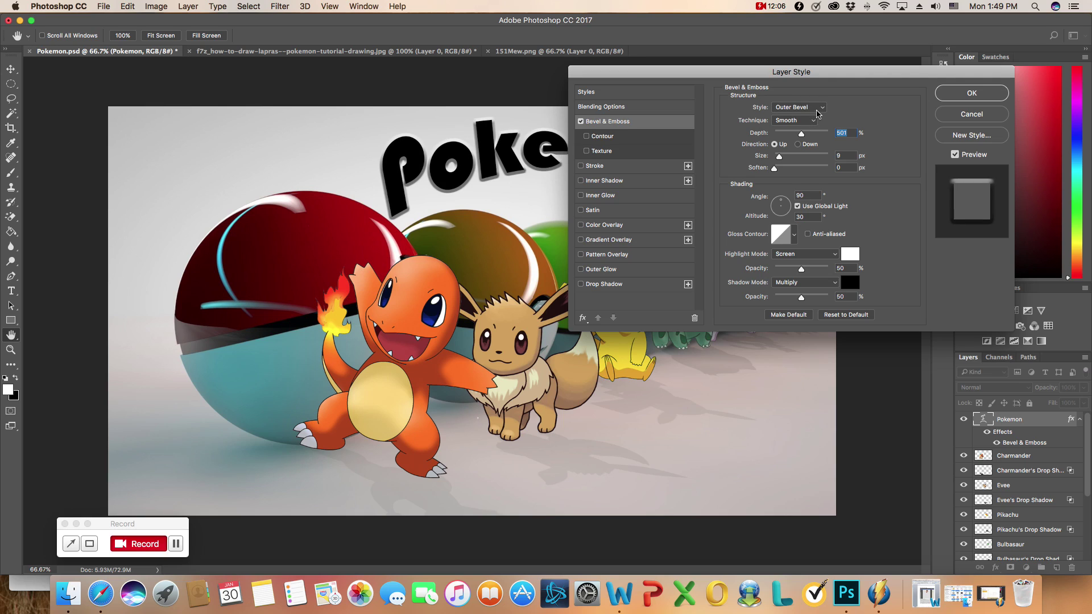
click(817, 112)
click(814, 115)
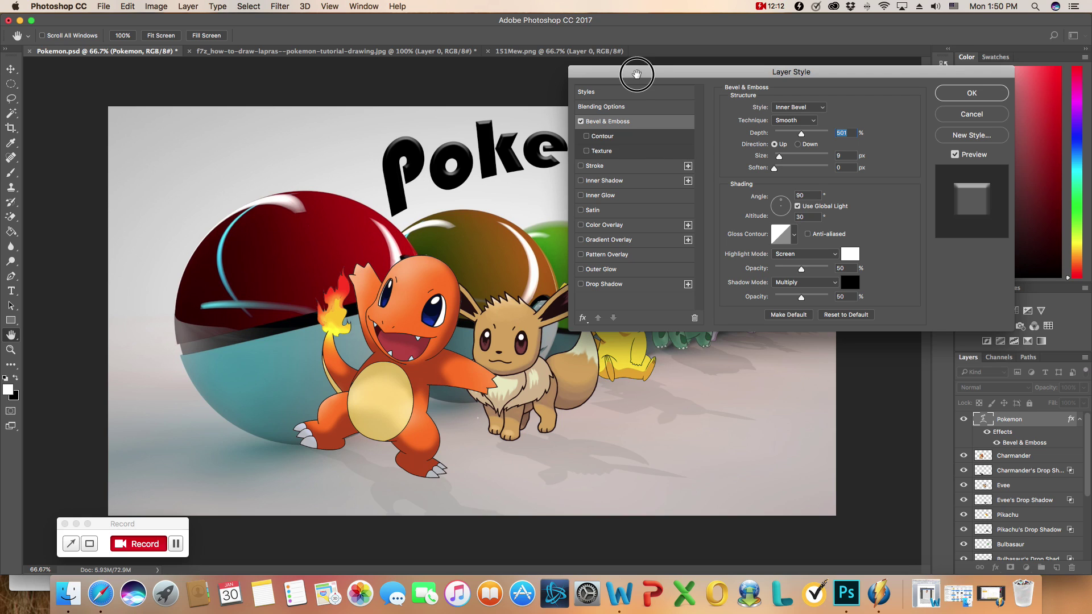
mouse_move(639, 75)
mouse_down()
mouse_move(786, 125)
mouse_move(799, 269)
mouse_move(641, 96)
mouse_up()
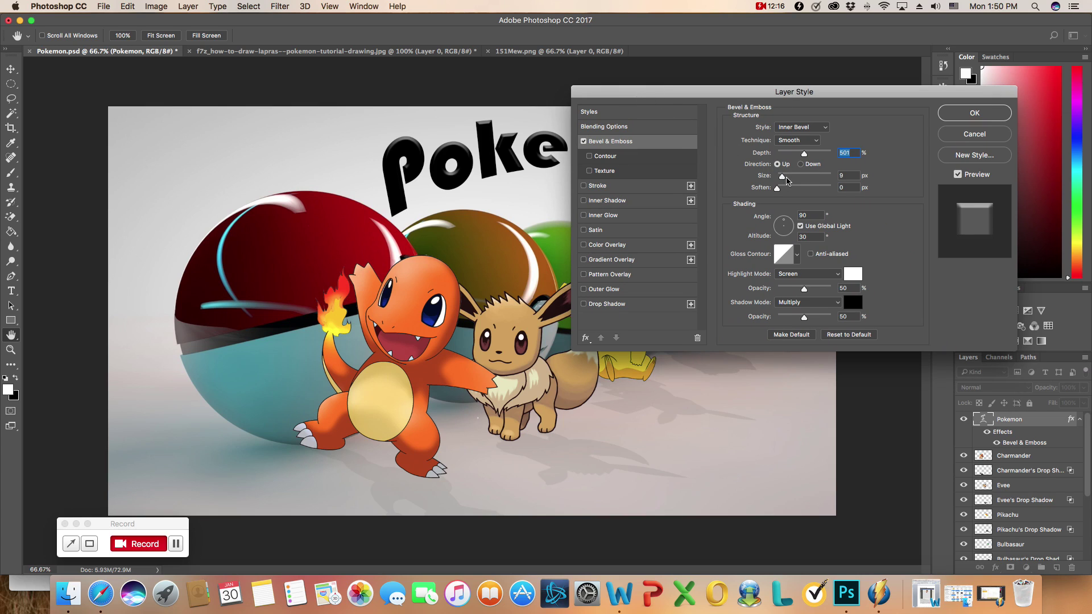
drag(787, 181, 785, 178)
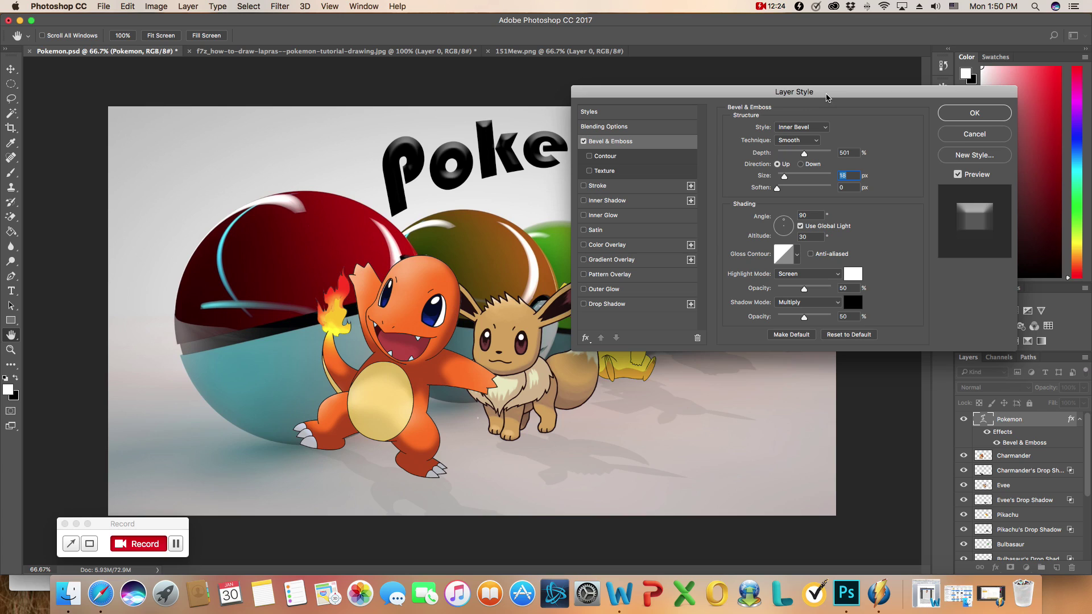
drag(826, 94, 829, 102)
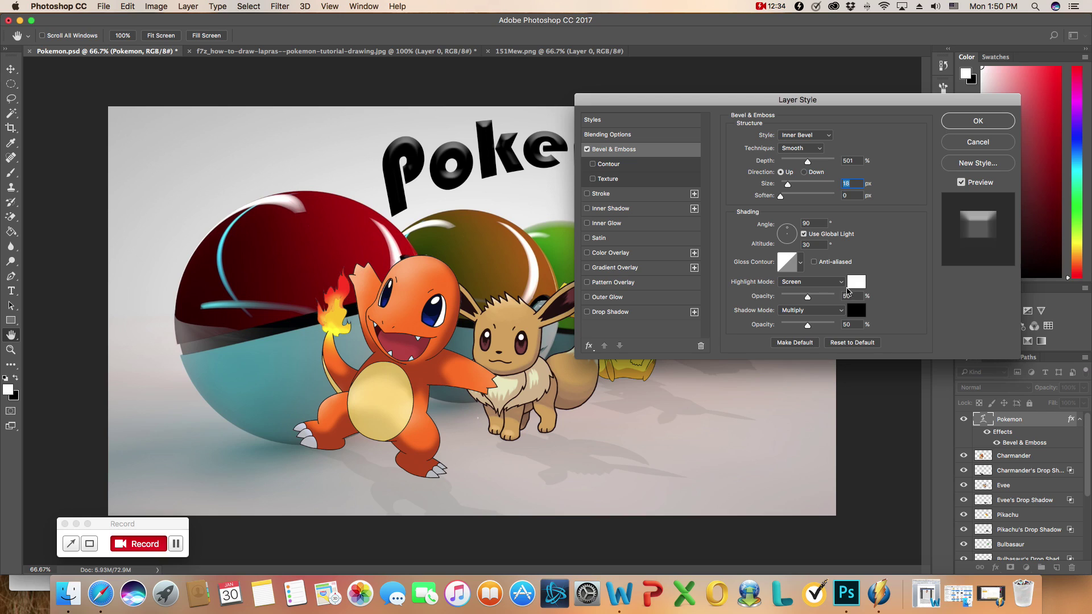
Change the Pokemon title's bevel highlight colour to red #da5555 and apply the Bevel & Emboss
click(855, 283)
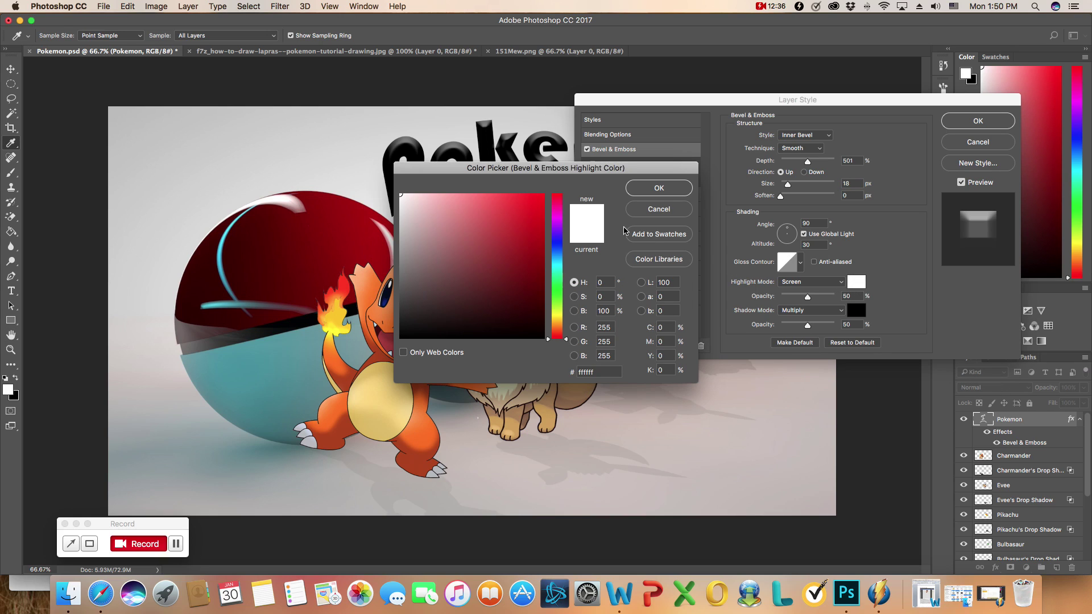
drag(515, 227, 488, 215)
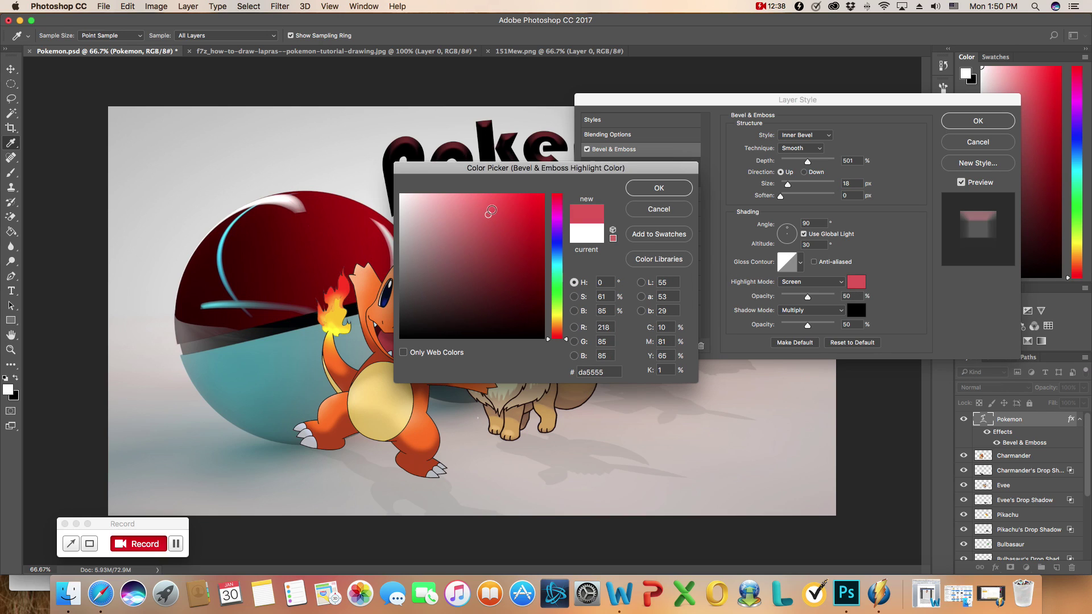
click(685, 187)
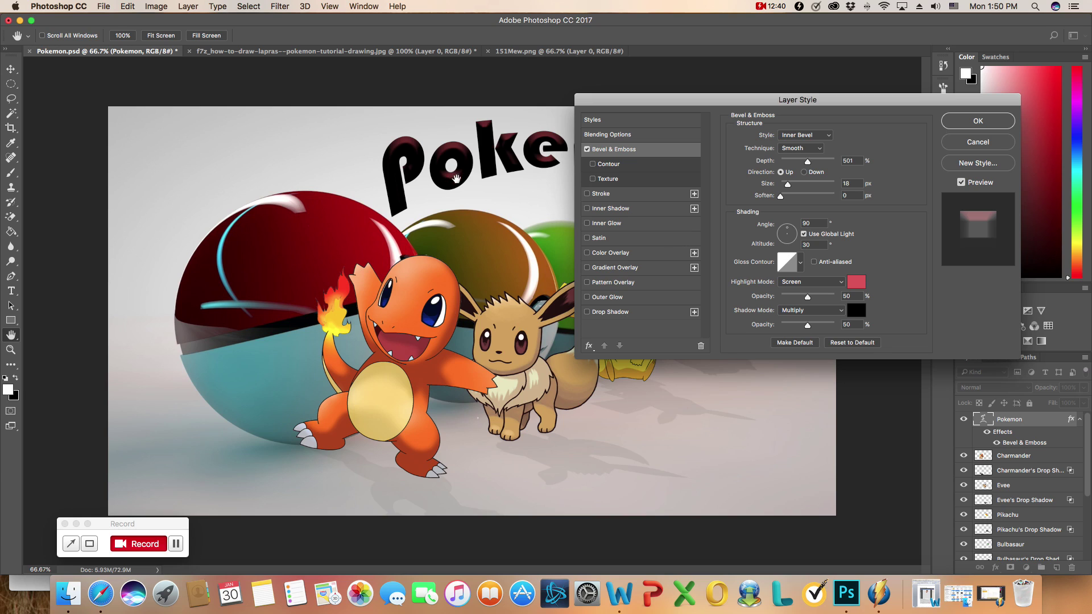
drag(692, 104, 636, 181)
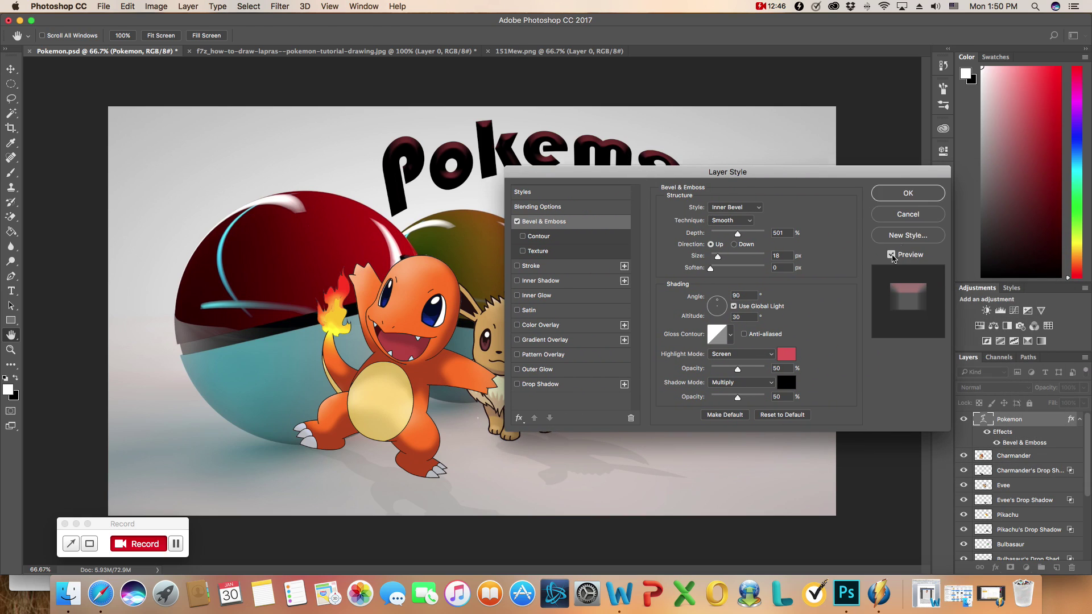
click(908, 193)
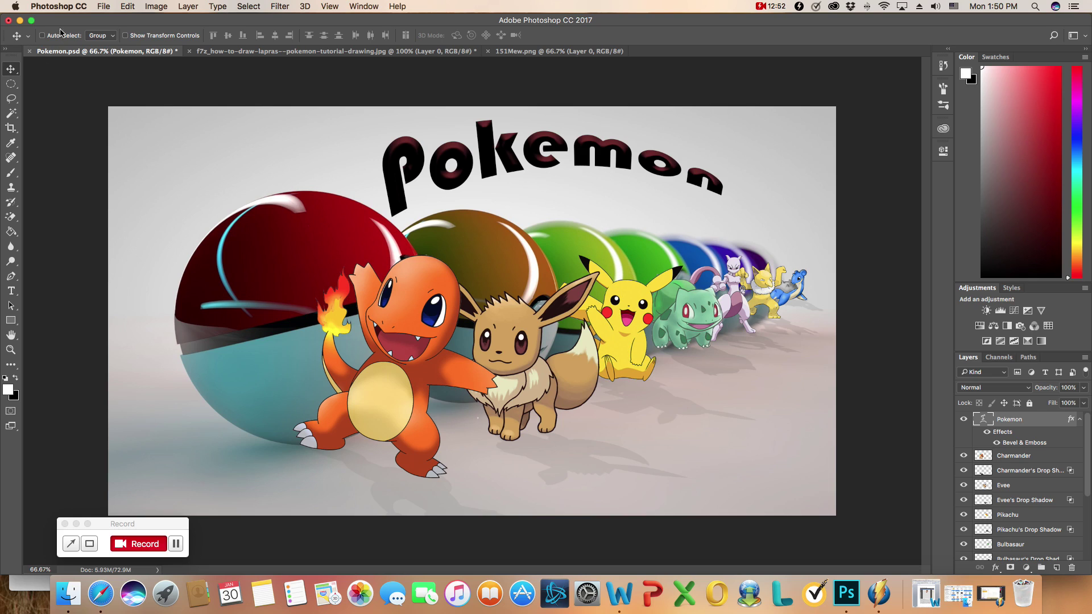
Free-transform the Pokemon title: skew about 13.5° and widen to roughly 106%, right end lower
click(125, 7)
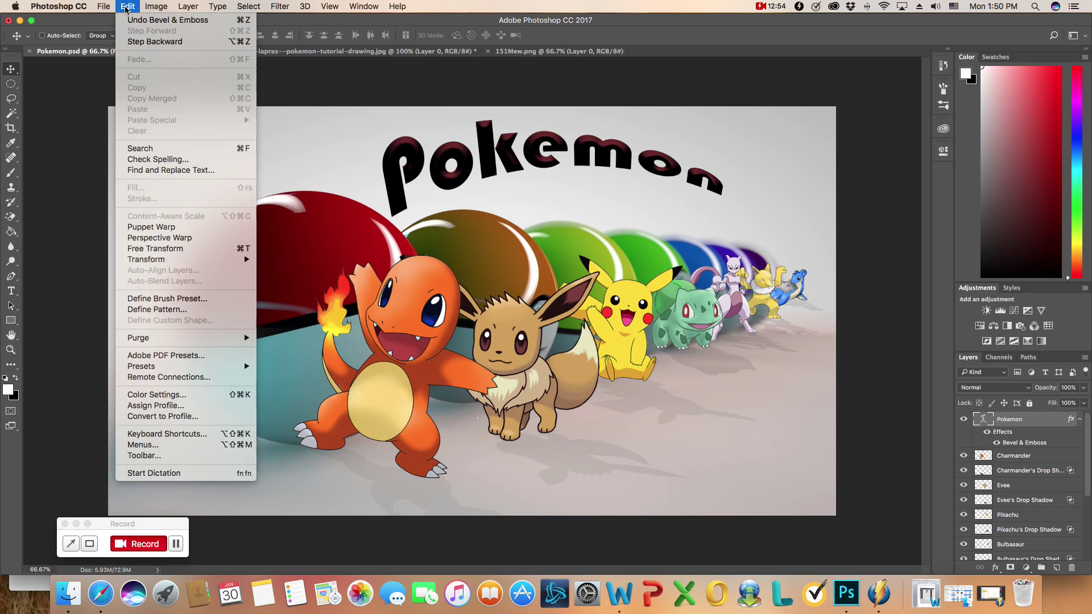
click(155, 249)
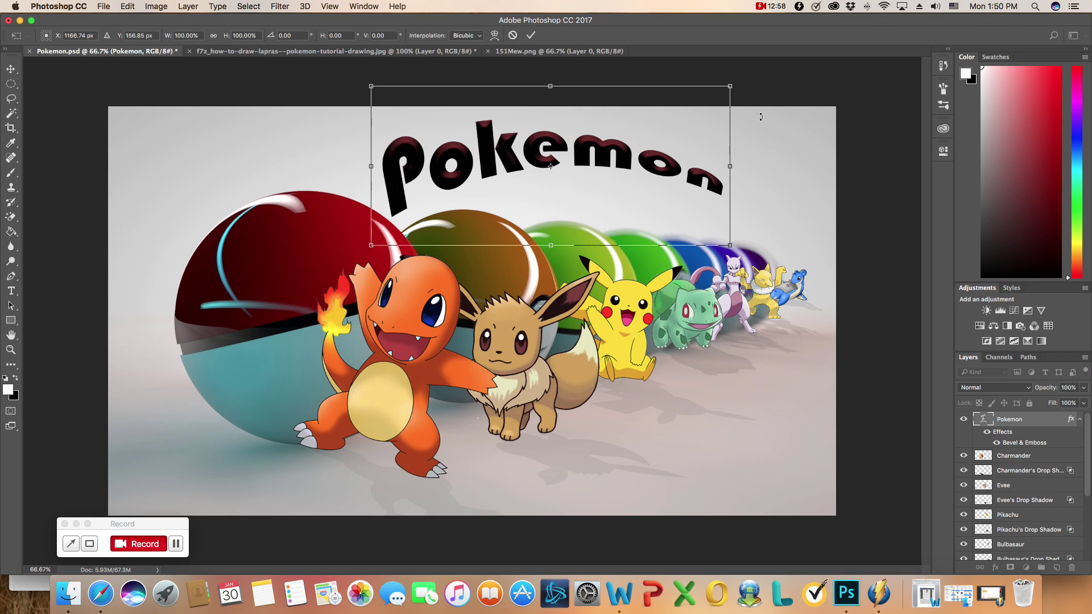
drag(732, 247, 756, 244)
drag(741, 166, 766, 195)
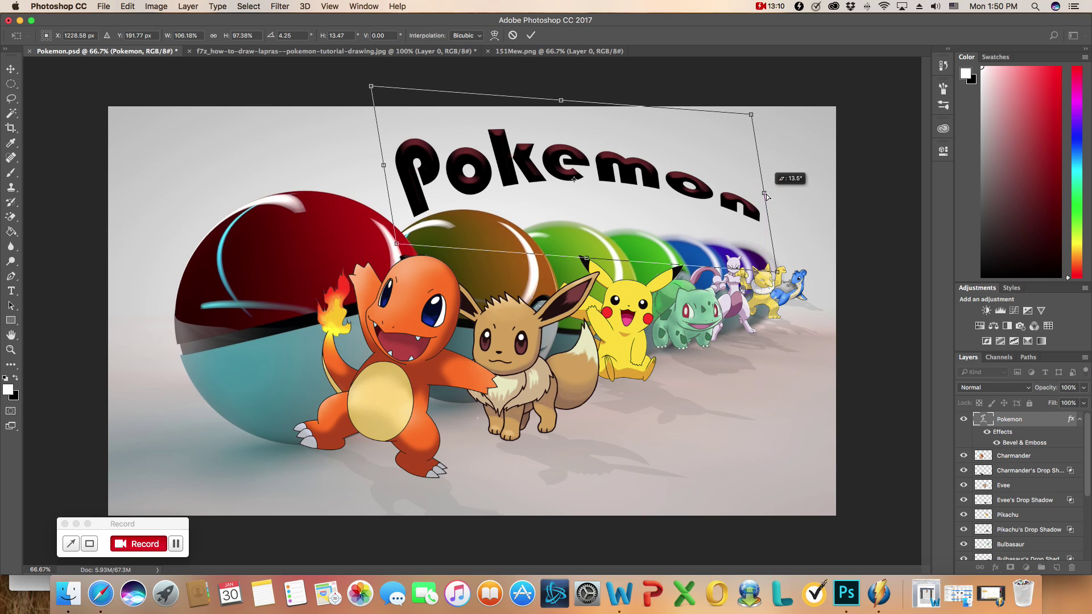
key(Return)
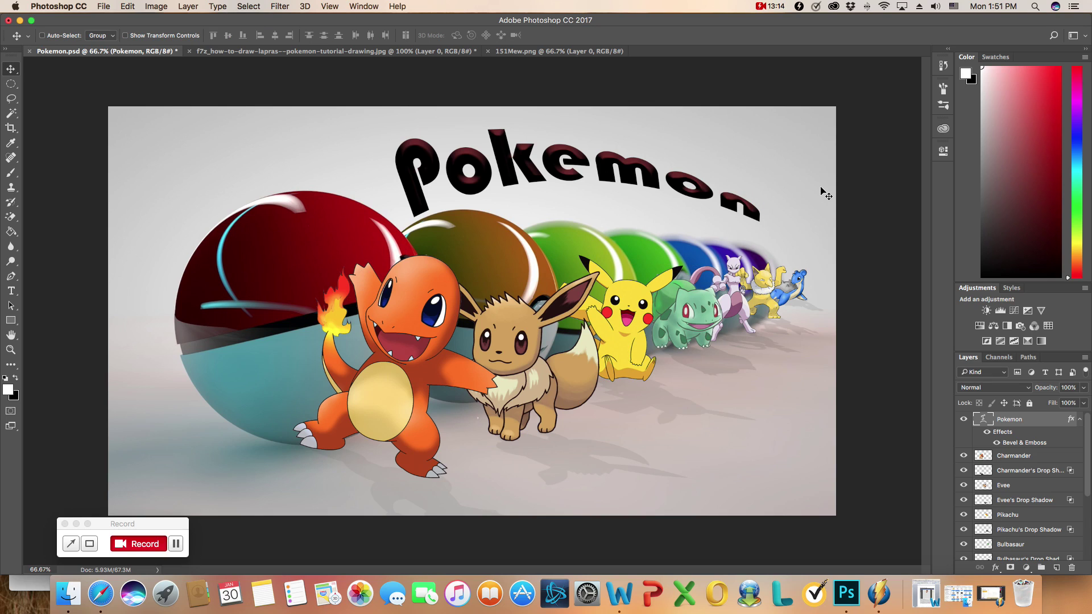
Shift the title up-left and add a pink Multiply drop shadow: 55%, 81°, 19 px, 28% spread
drag(573, 181, 548, 168)
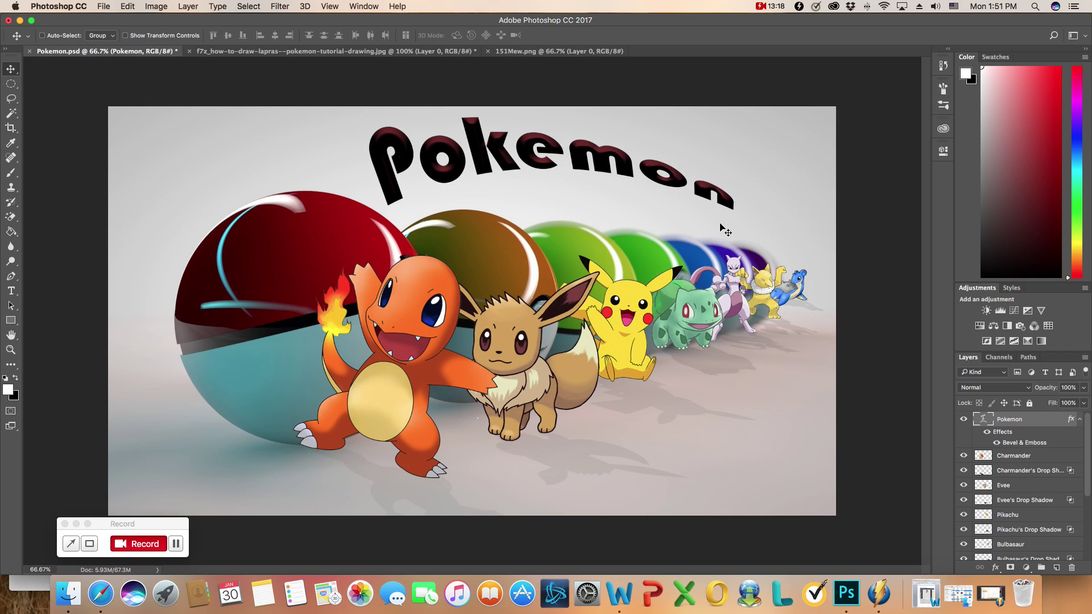
double_click(1050, 427)
click(541, 385)
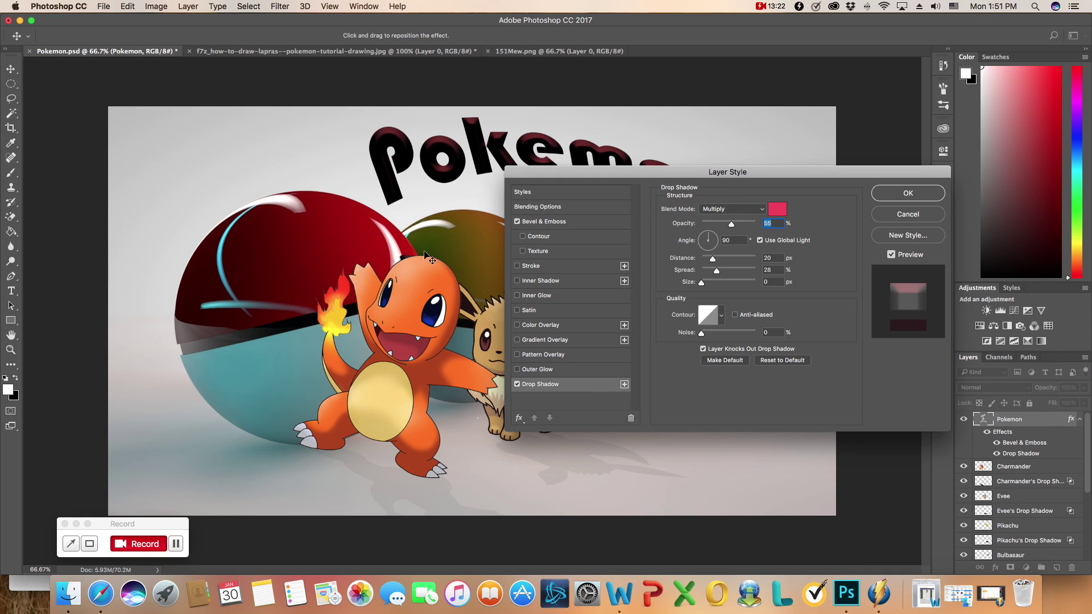
drag(434, 190, 430, 188)
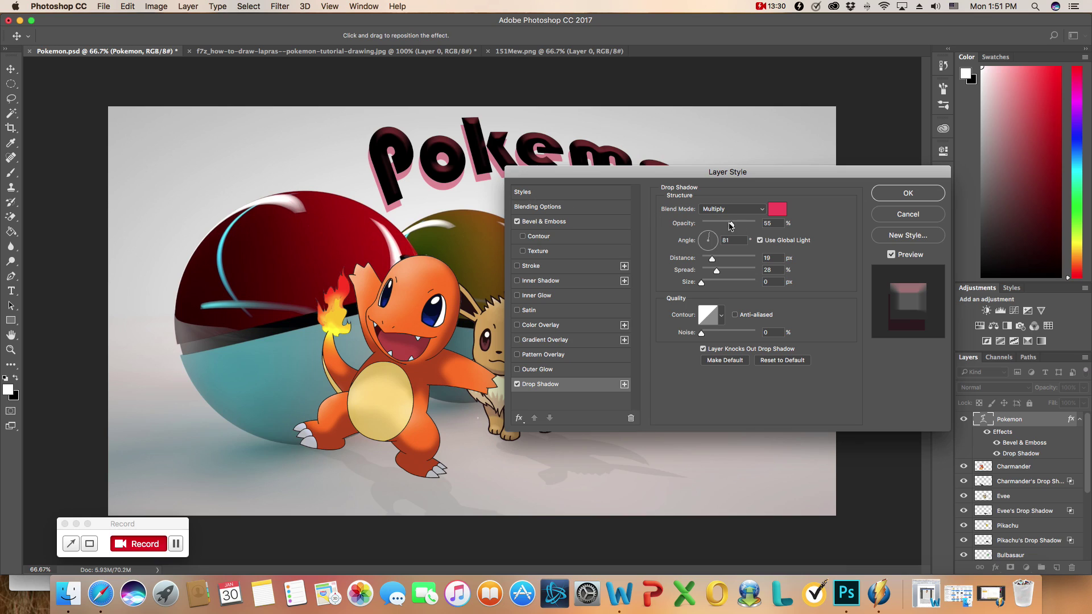
click(895, 193)
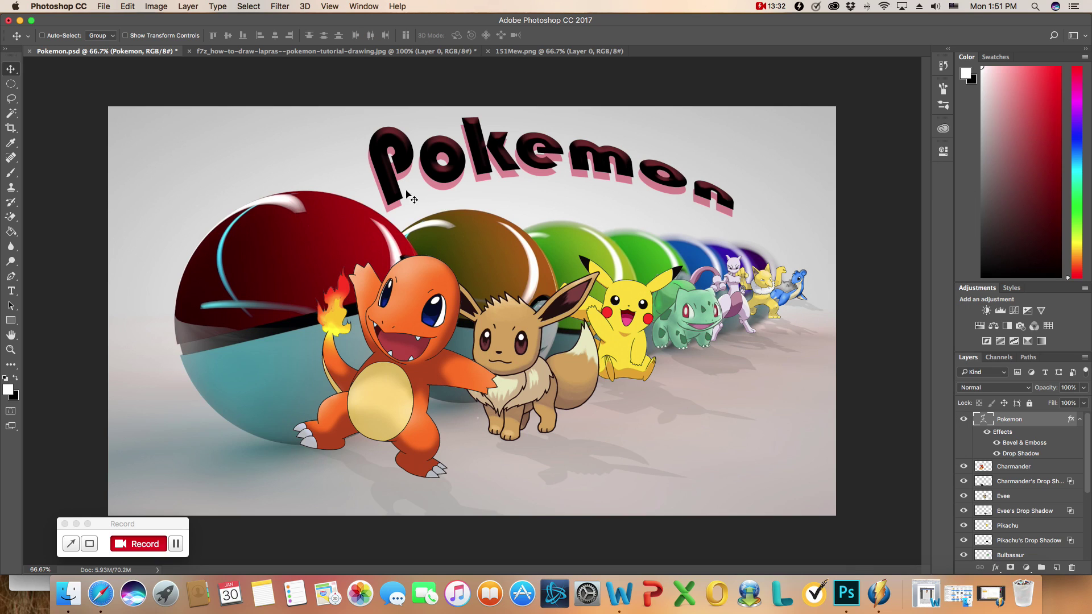